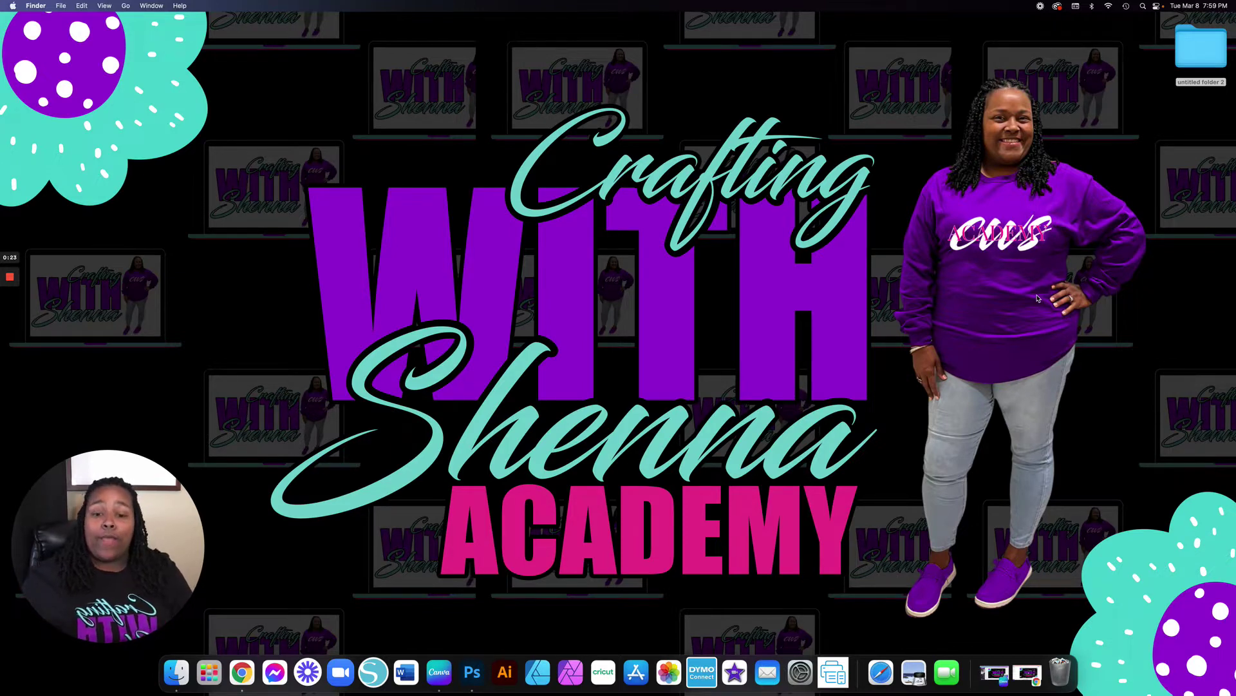
# - Launch Cricut Design Space from the Dock
pyautogui.click(599, 676)
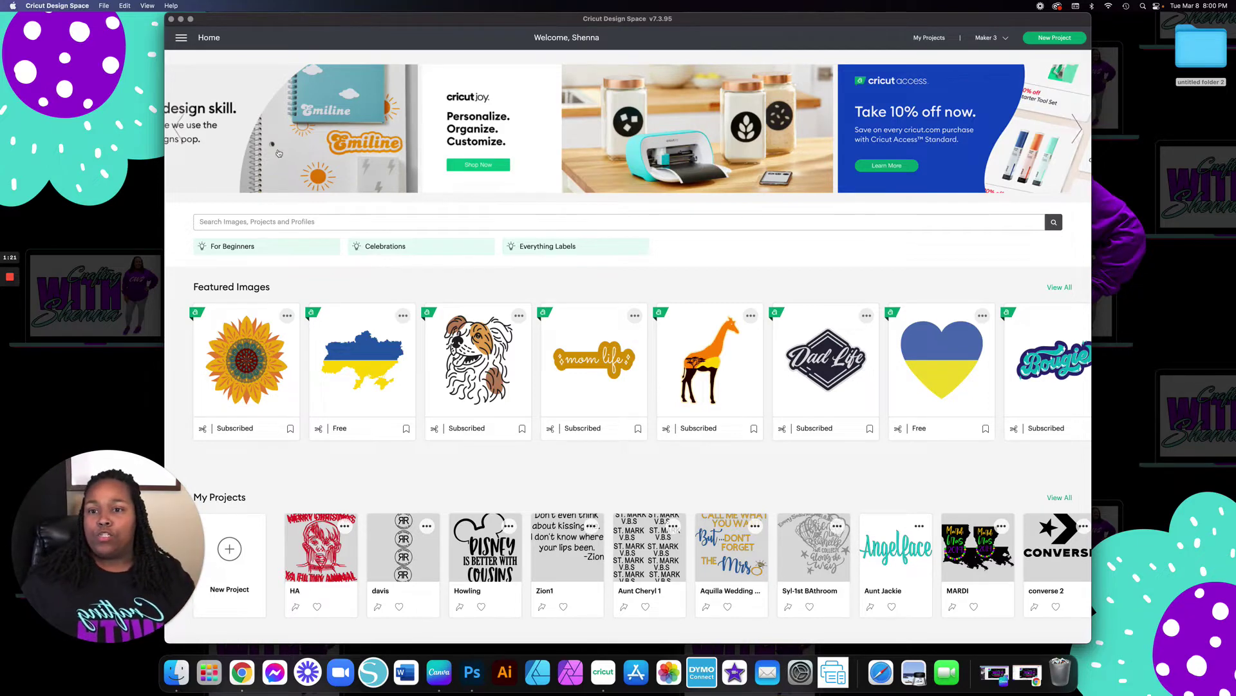
# - Start a new blank untitled project from the Home page
pyautogui.click(1054, 38)
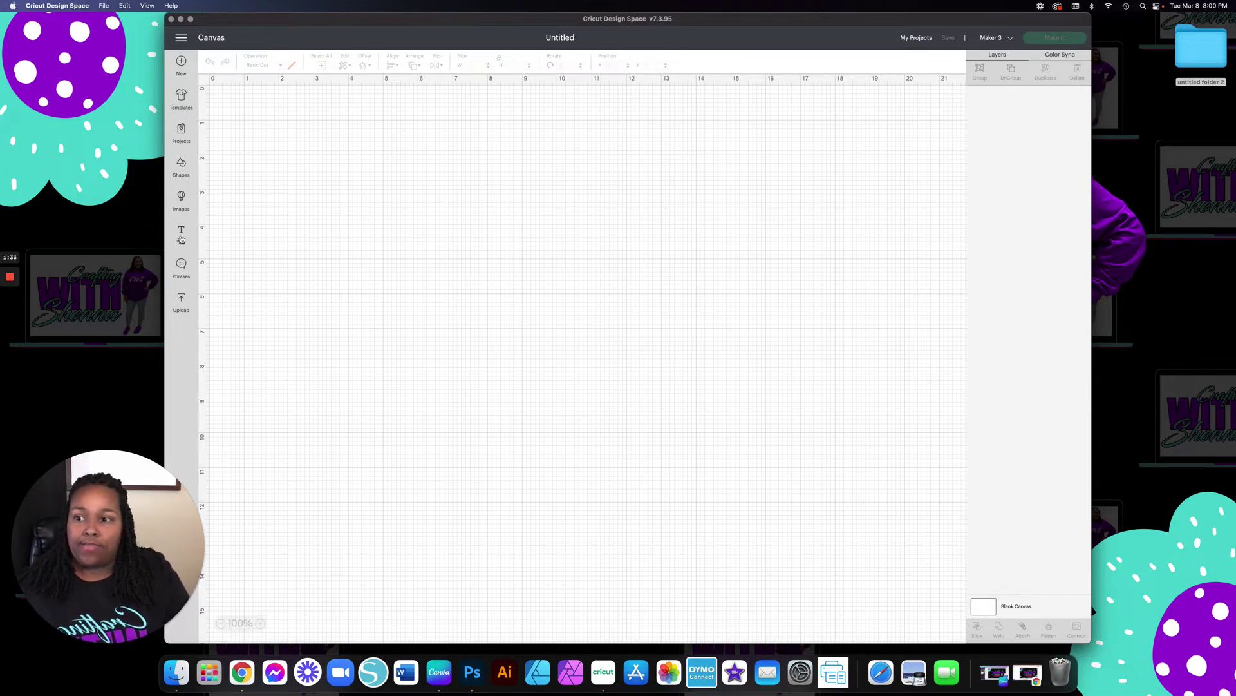
# - Add a text layer reading 'Braxton' and change its colour from black to yellow
pyautogui.click(181, 233)
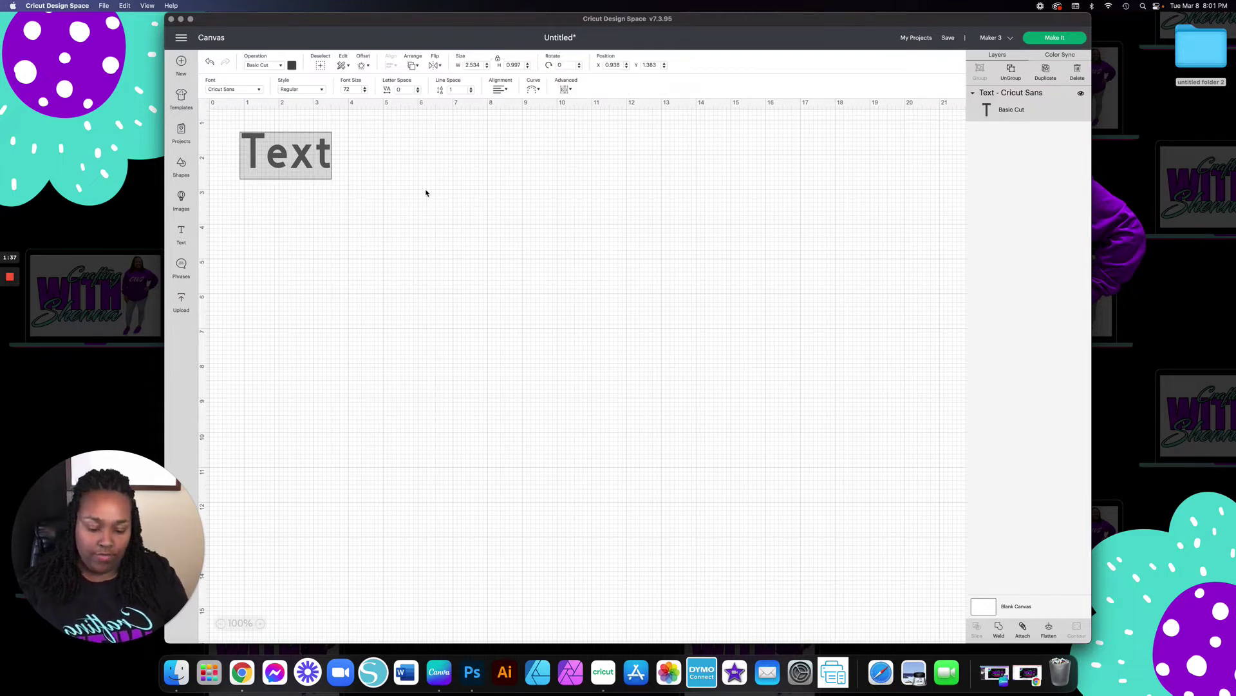
pyautogui.write('Braxton')
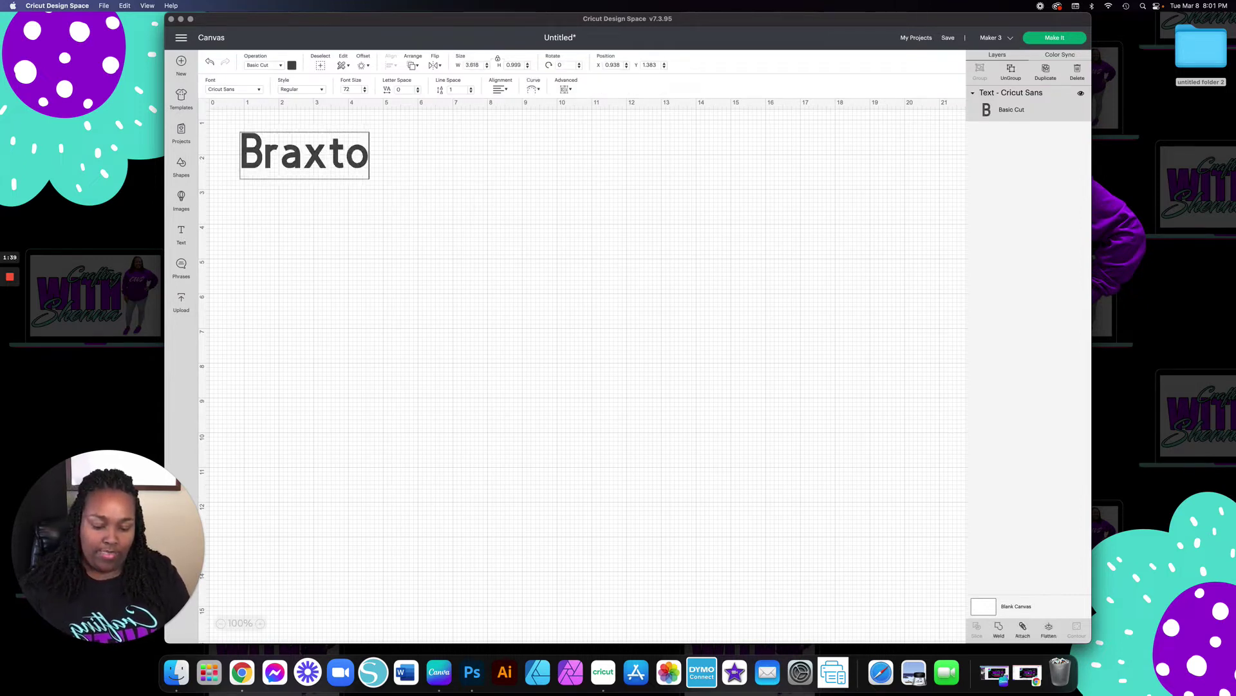
pyautogui.click(504, 170)
pyautogui.click(367, 160)
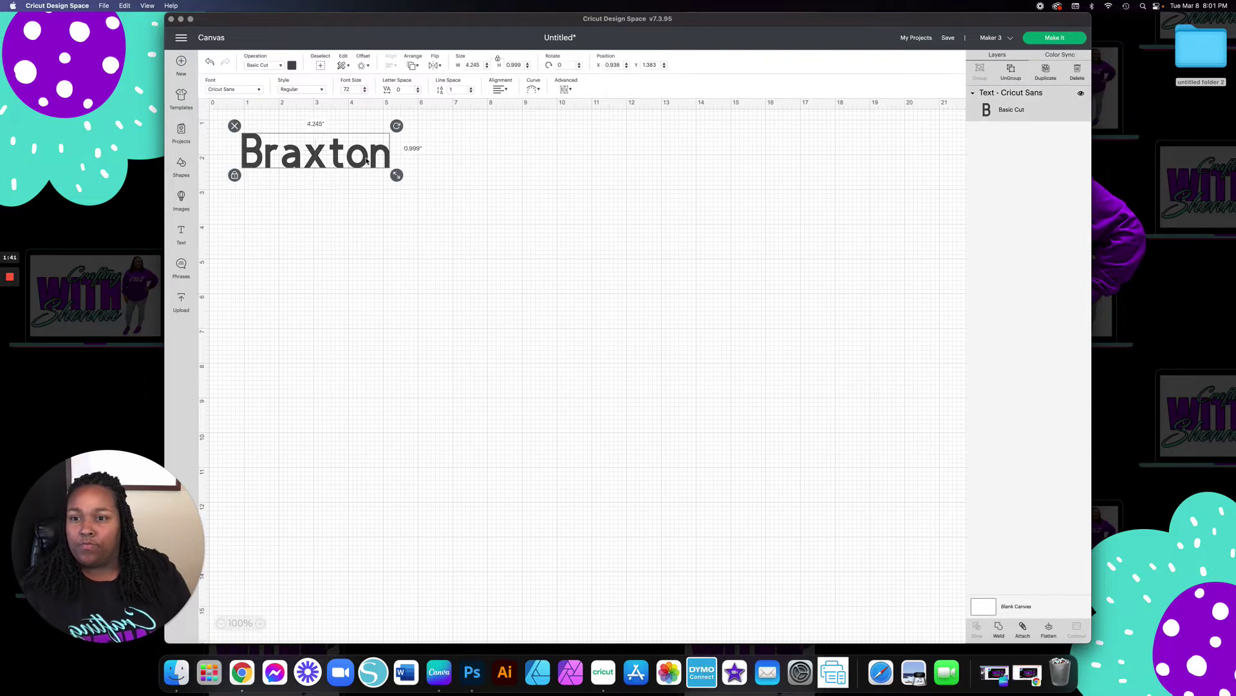
pyautogui.click(293, 66)
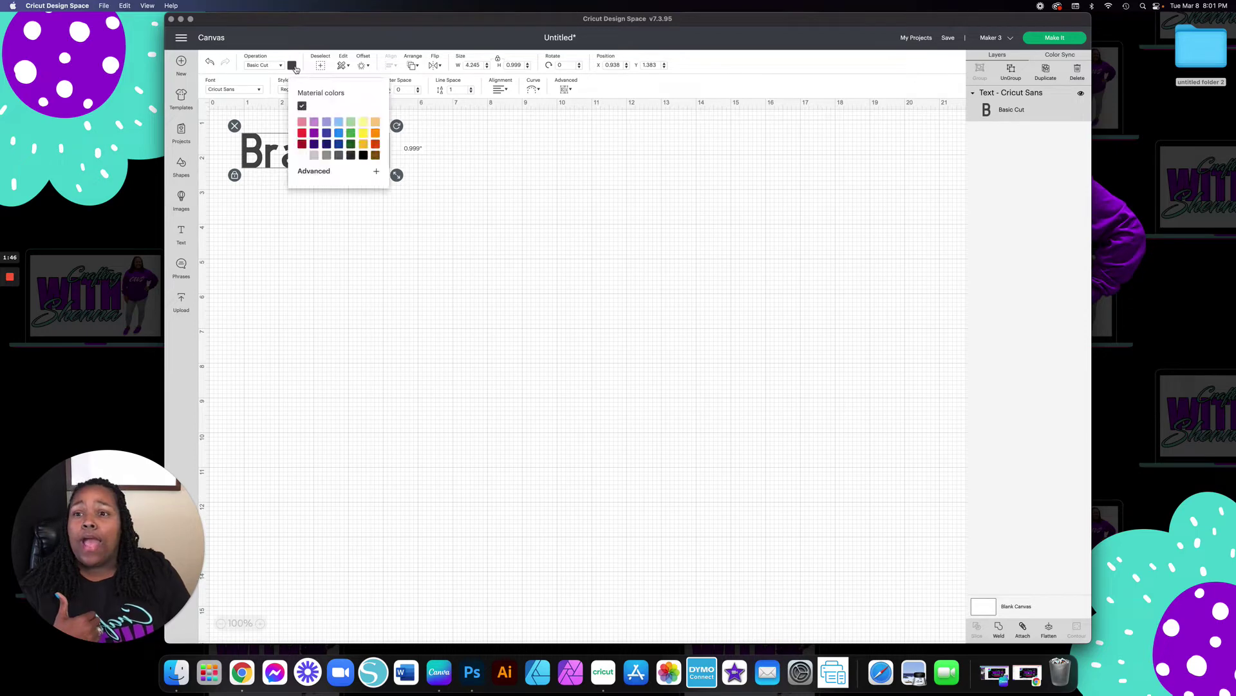
pyautogui.click(364, 136)
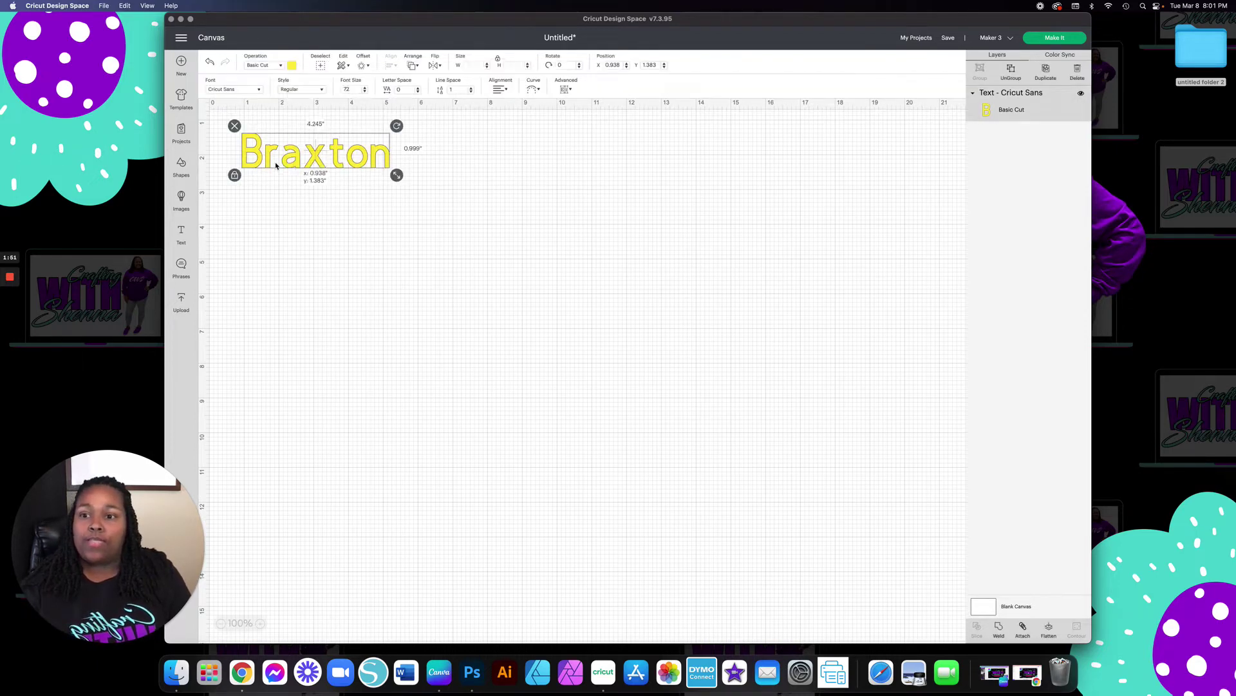
# - Filter the font list to Cricut fonts and apply BFC BlueberryPancake to the text
pyautogui.click(256, 90)
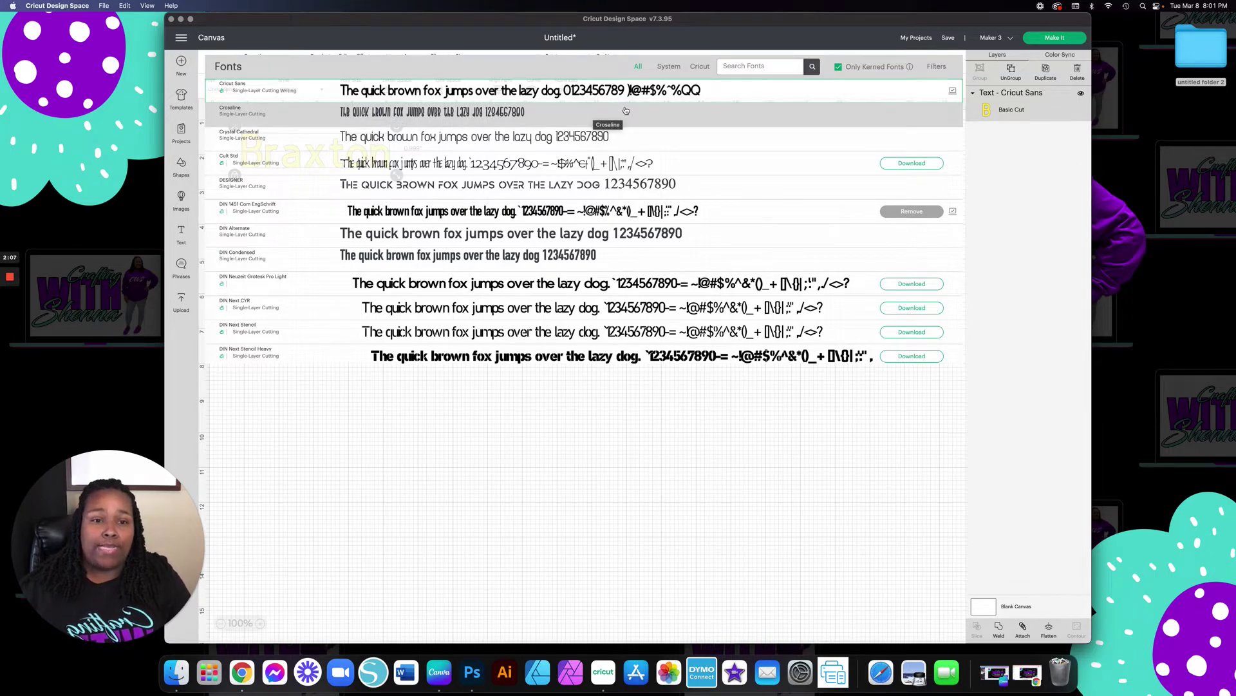
pyautogui.click(668, 67)
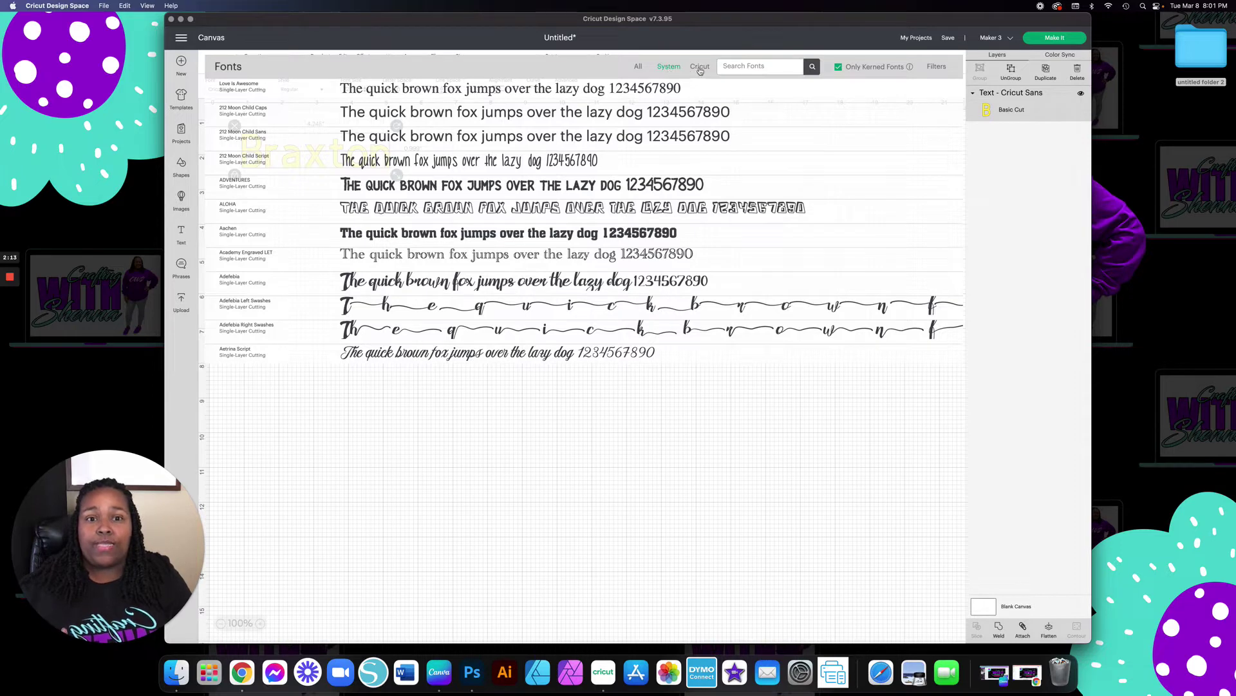
pyautogui.click(700, 68)
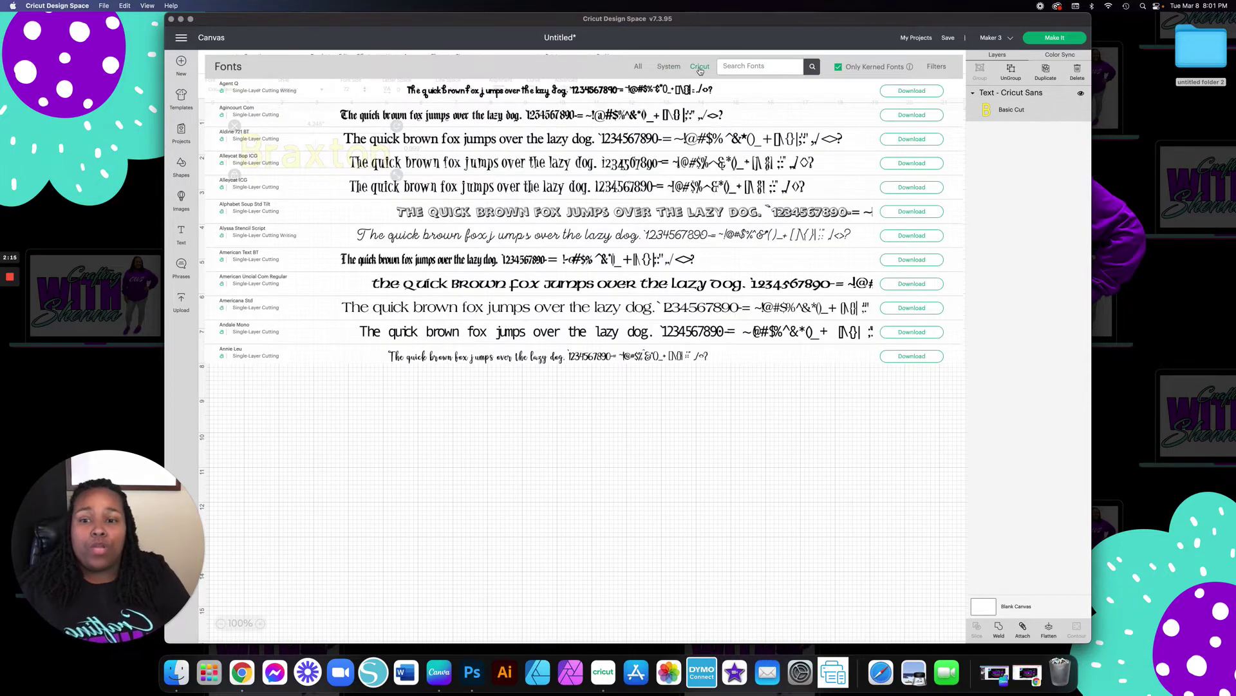
pyautogui.scroll(-10, 541, 221)
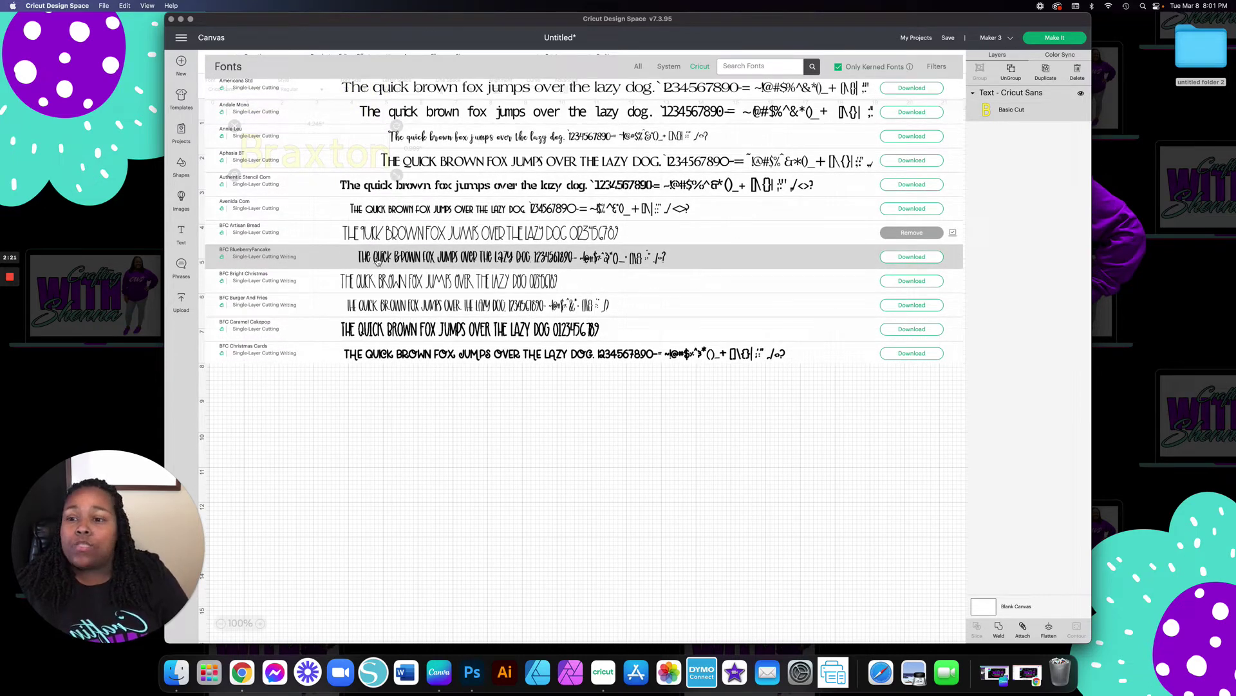
pyautogui.scroll(-1, 412, 262)
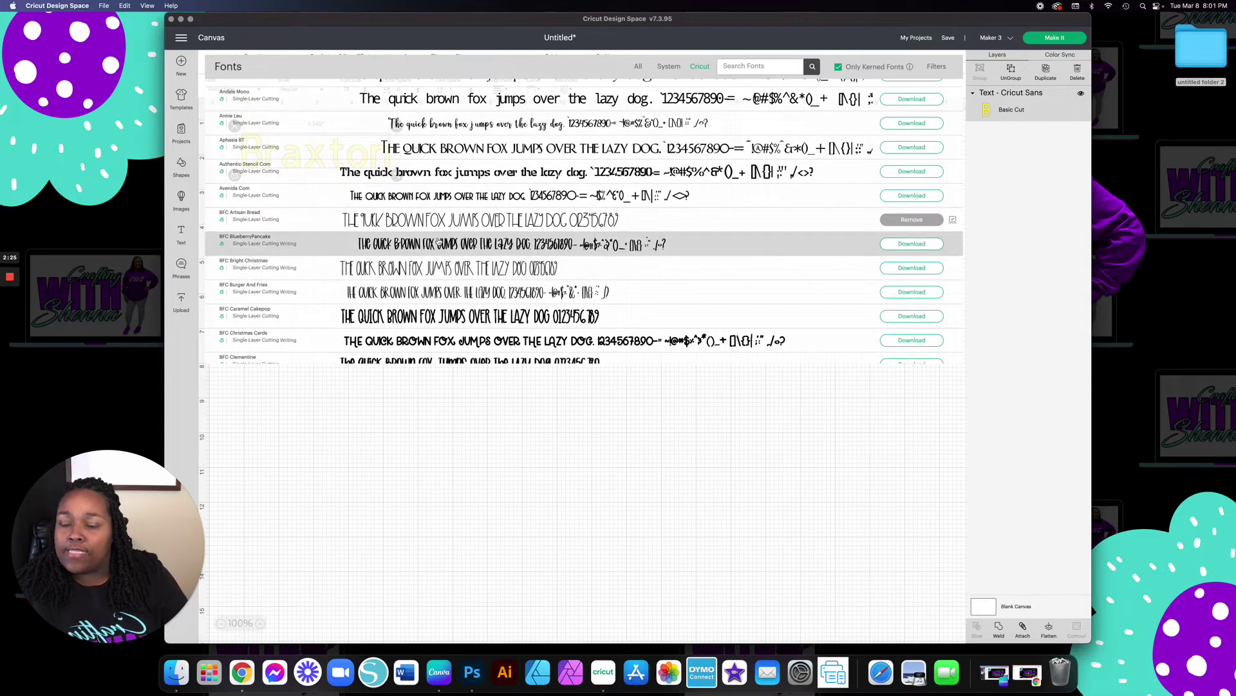
pyautogui.click(438, 246)
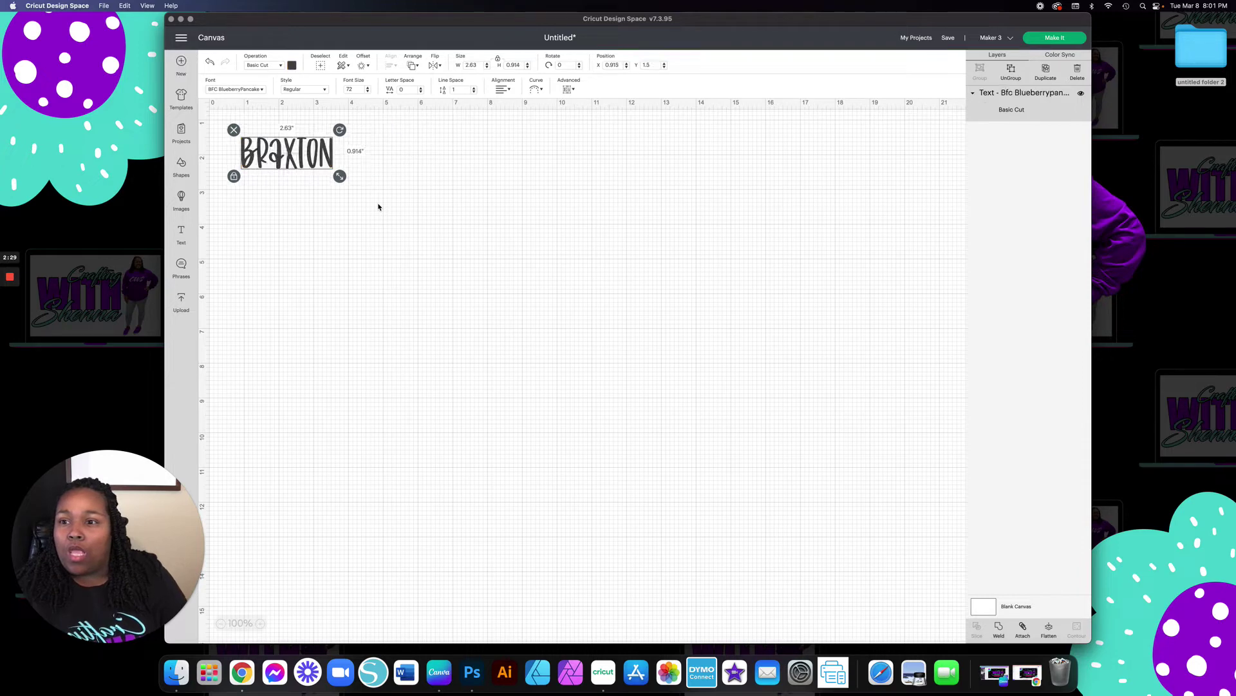
# - Unlock BRAXTON's proportions and recolour it yellow again
pyautogui.moveTo(343, 180); pyautogui.dragTo(347, 181)
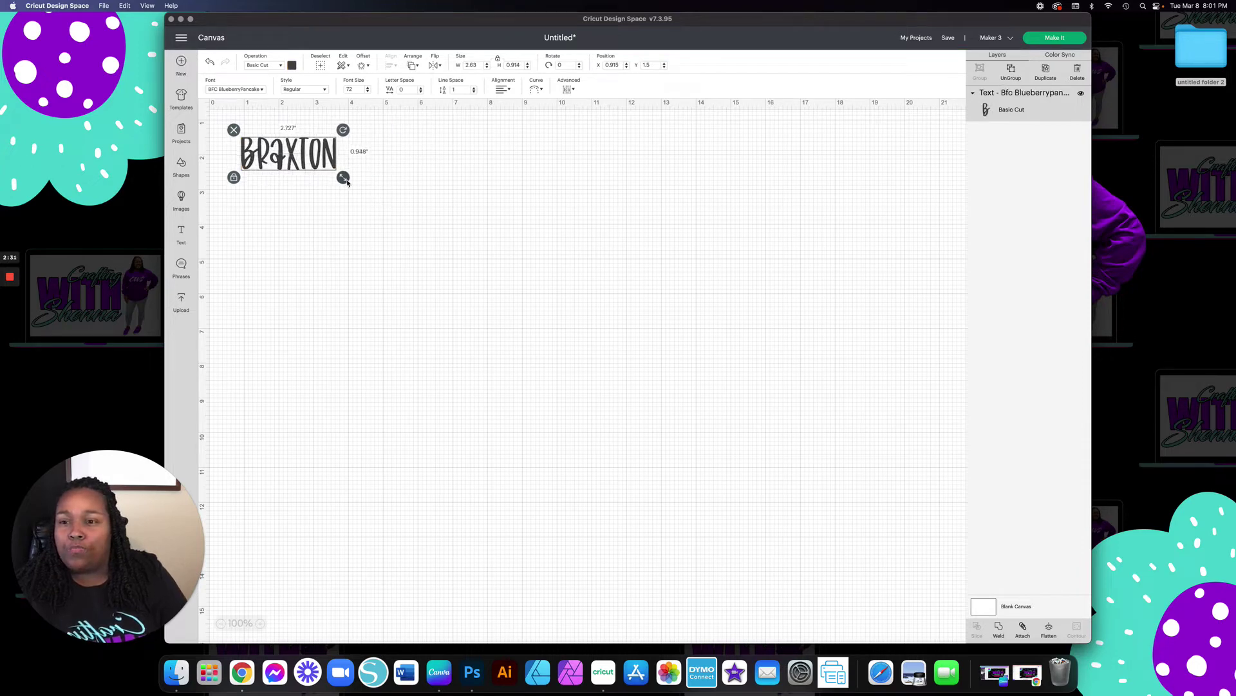
pyautogui.click(234, 179)
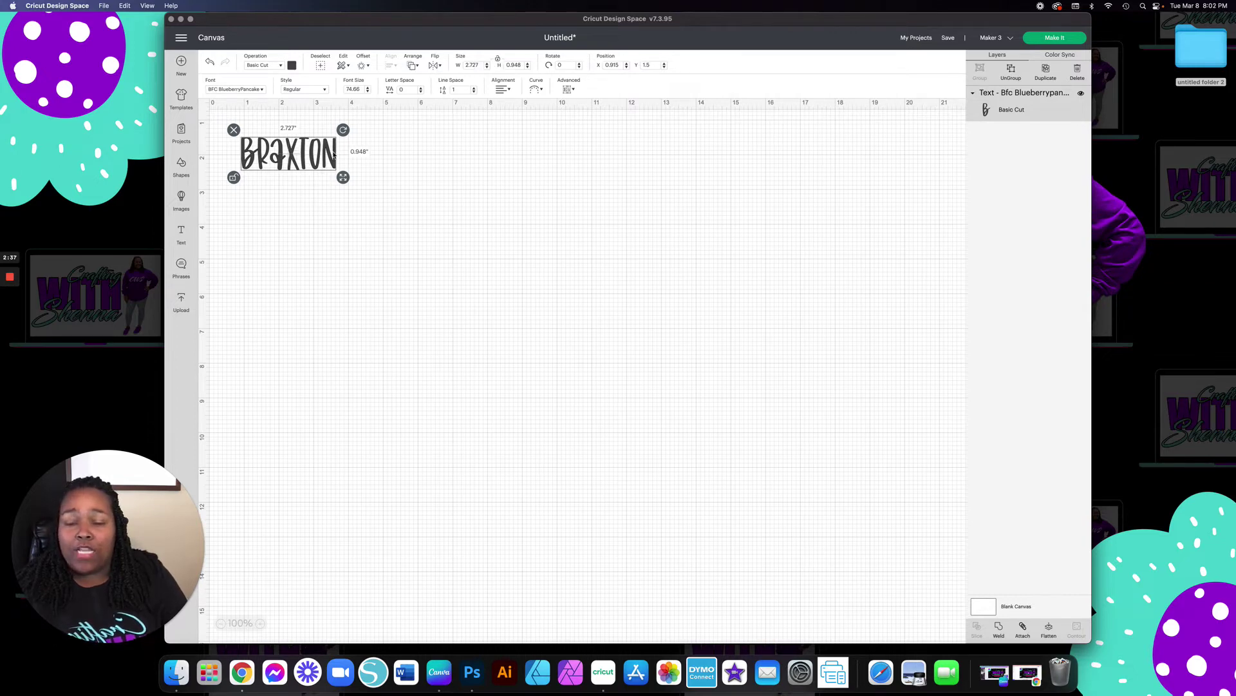
pyautogui.click(292, 65)
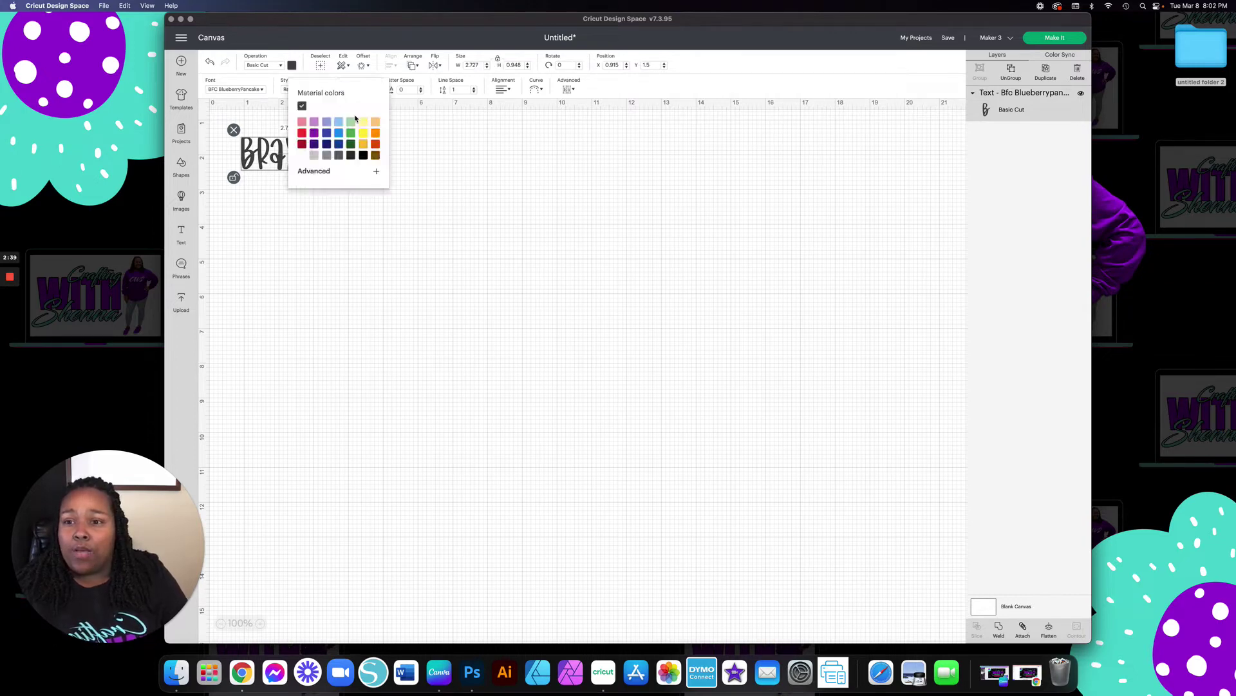
pyautogui.click(362, 133)
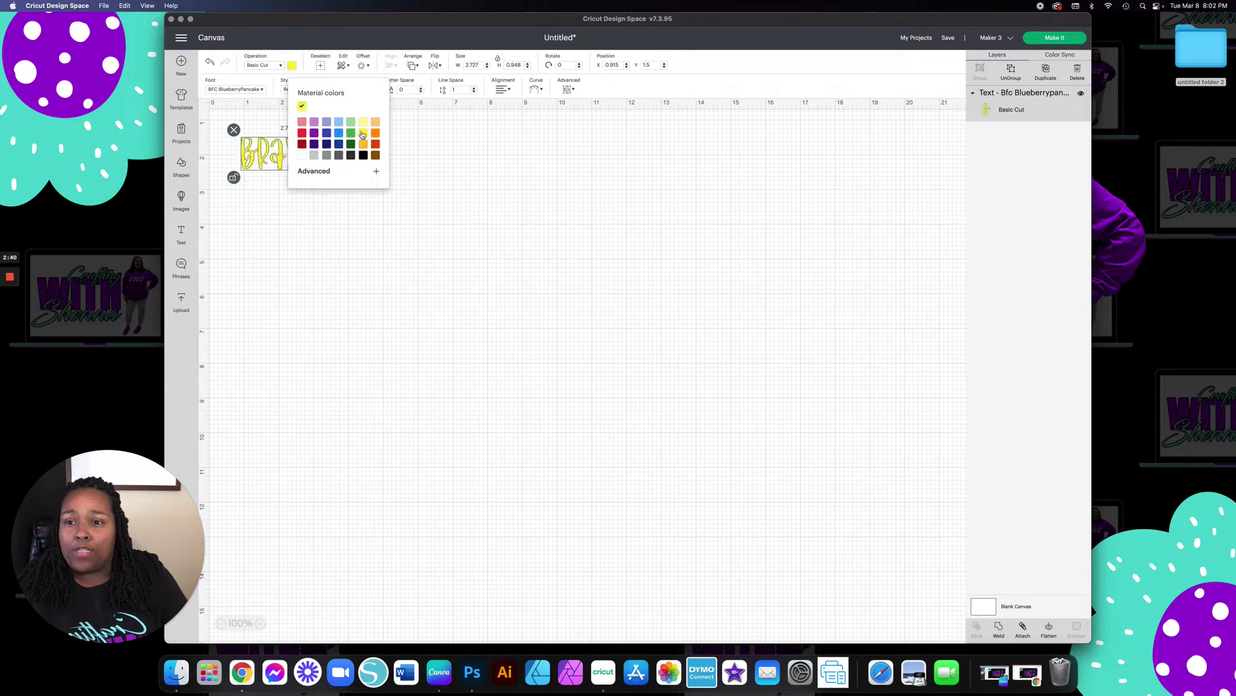
pyautogui.click(479, 65)
# - Enter a width of 5 and a height of 2.5 inches for BRAXTON
pyautogui.moveTo(480, 65); pyautogui.dragTo(462, 67)
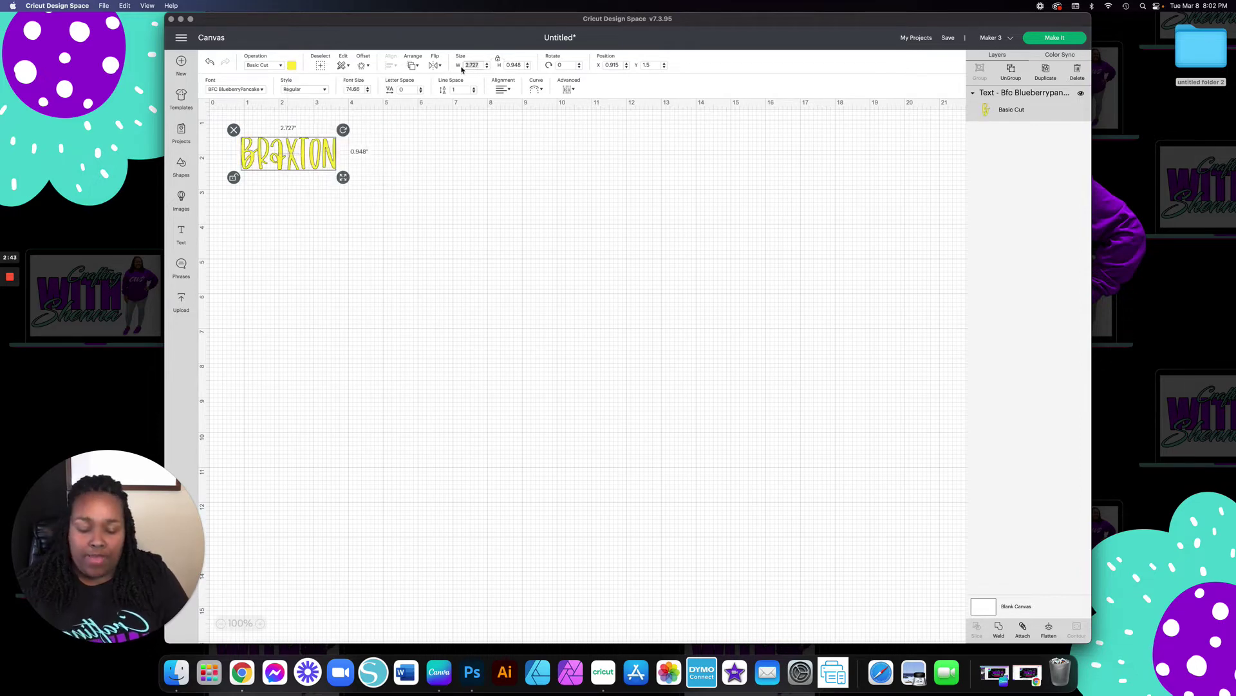
pyautogui.write('5')
pyautogui.press('Tab')
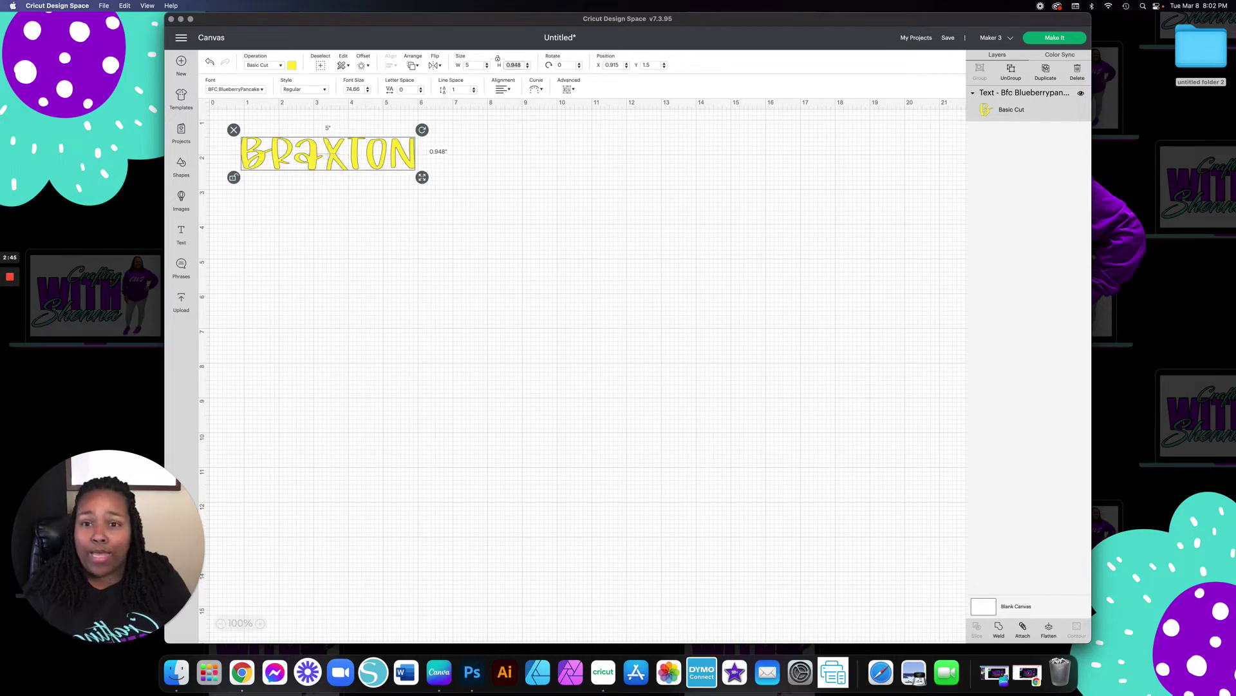
pyautogui.write('2.5')
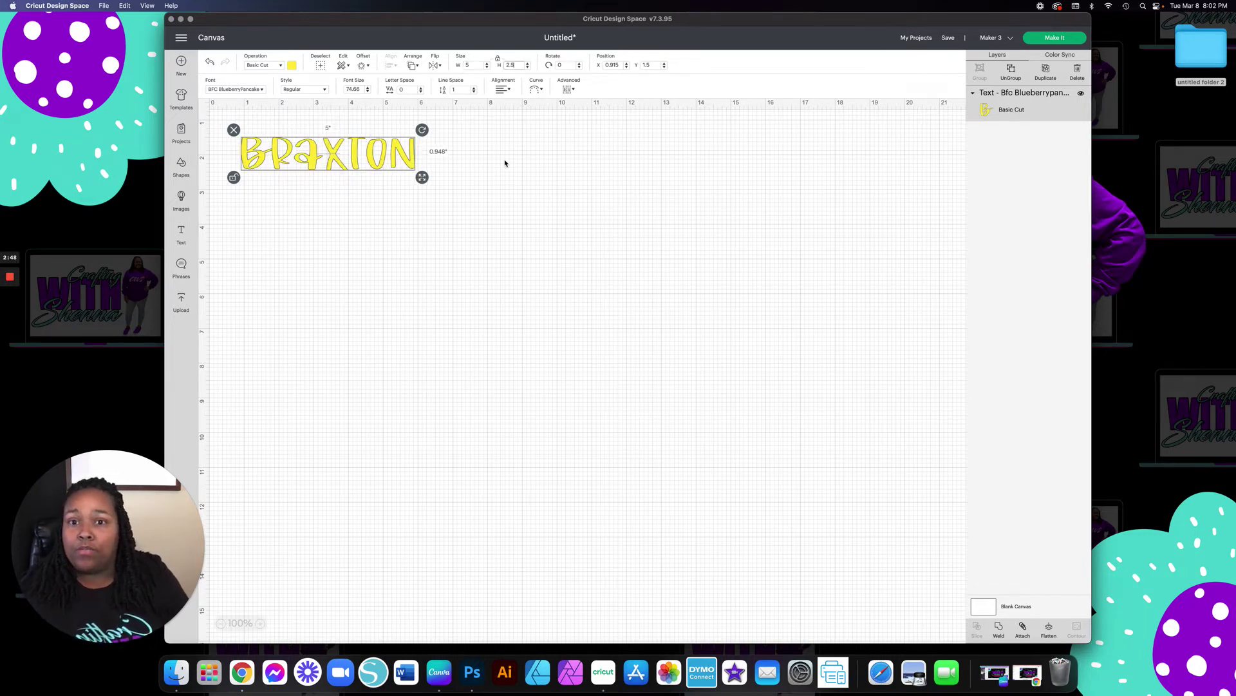
pyautogui.click(505, 163)
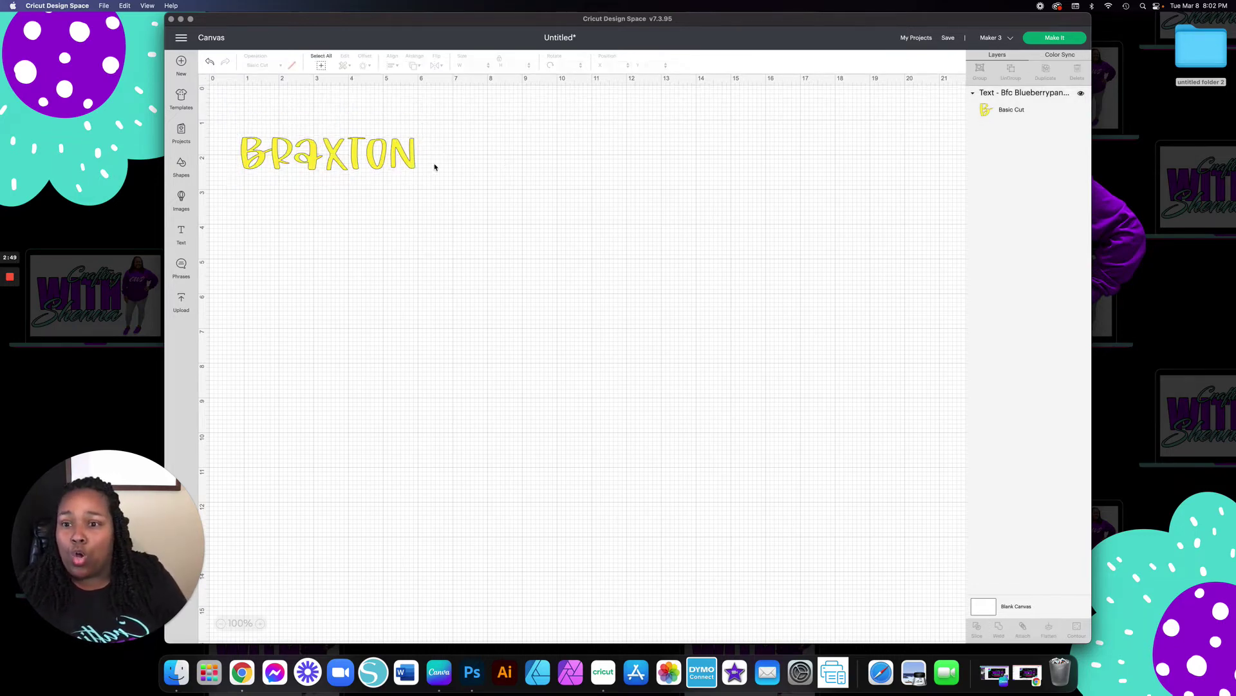
pyautogui.click(411, 164)
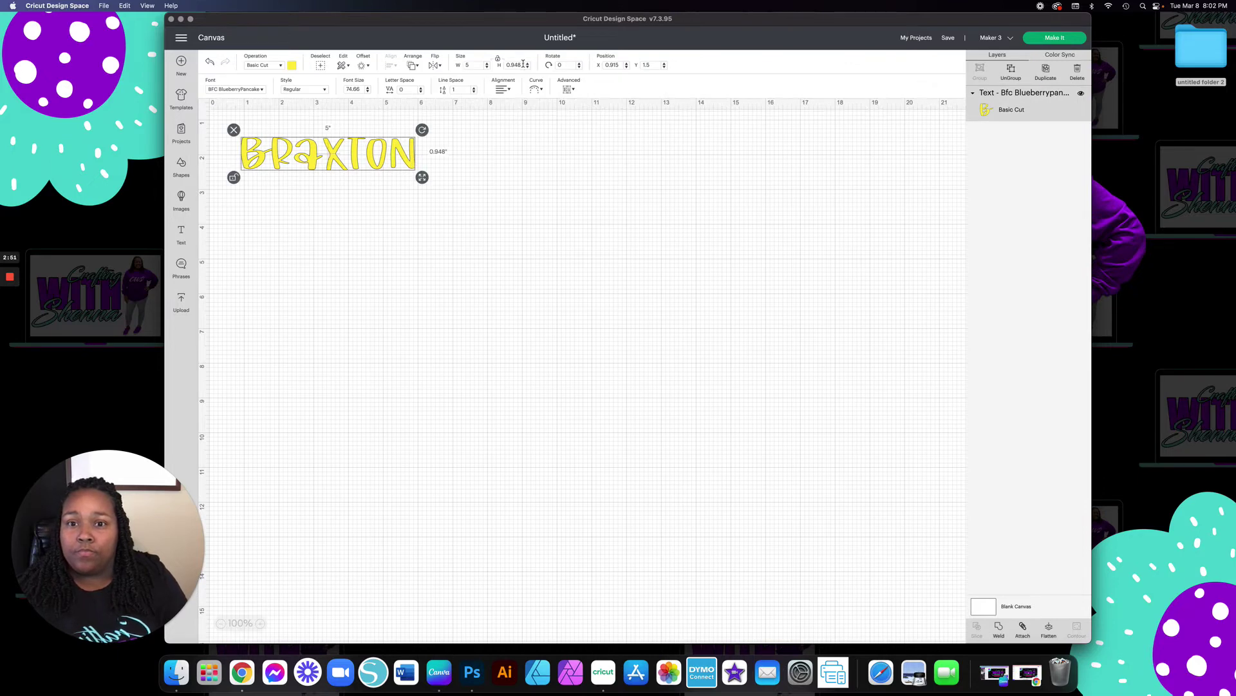
pyautogui.click(503, 65)
pyautogui.write('2.5')
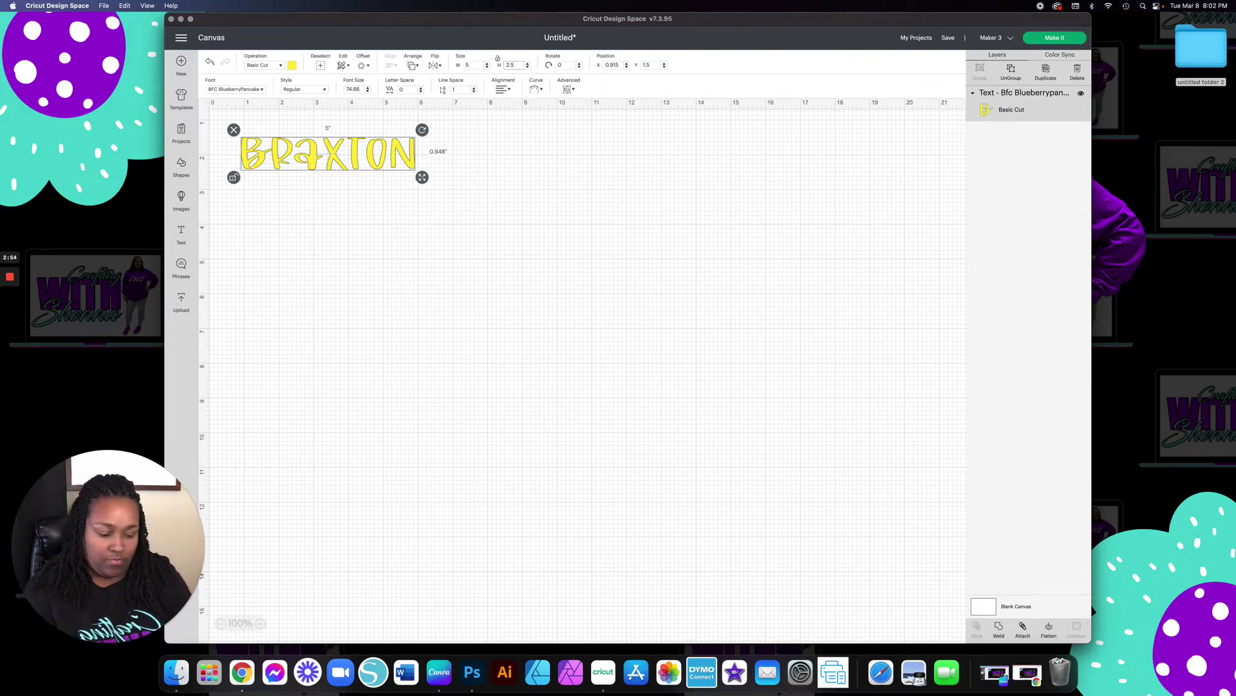
pyautogui.press('Return')
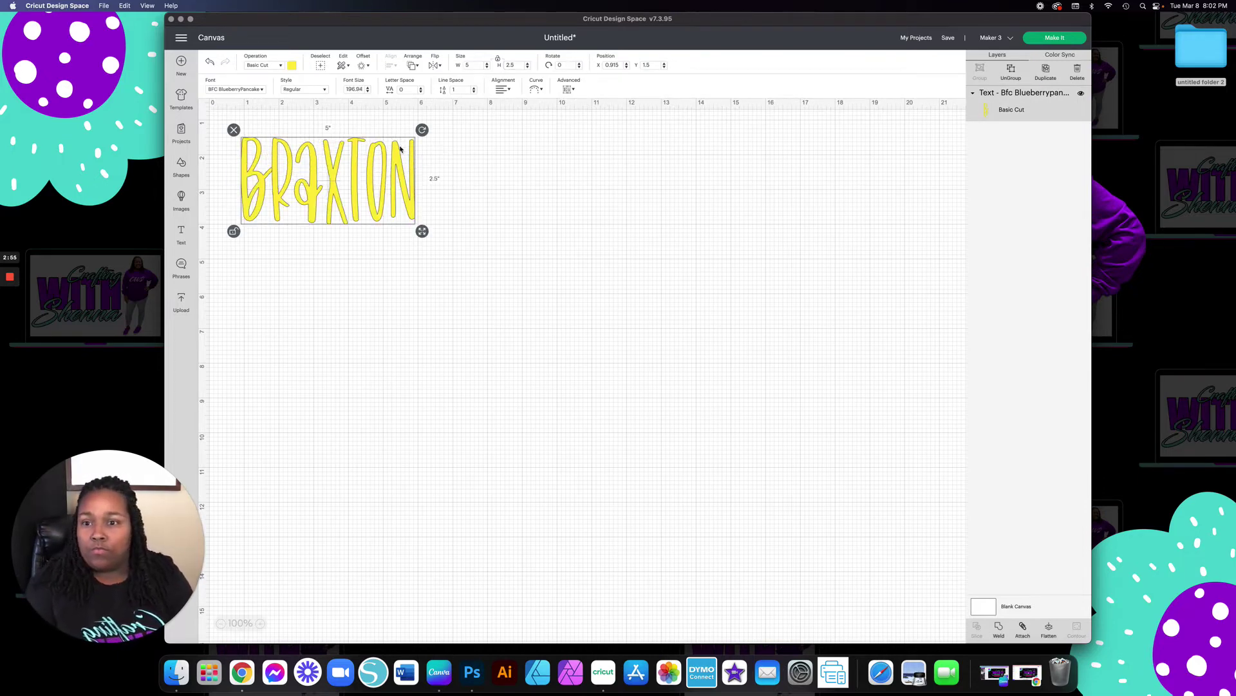
# - Drag BRAXTON's corner handle to shrink it to about 2.03 inches tall
pyautogui.click(428, 199)
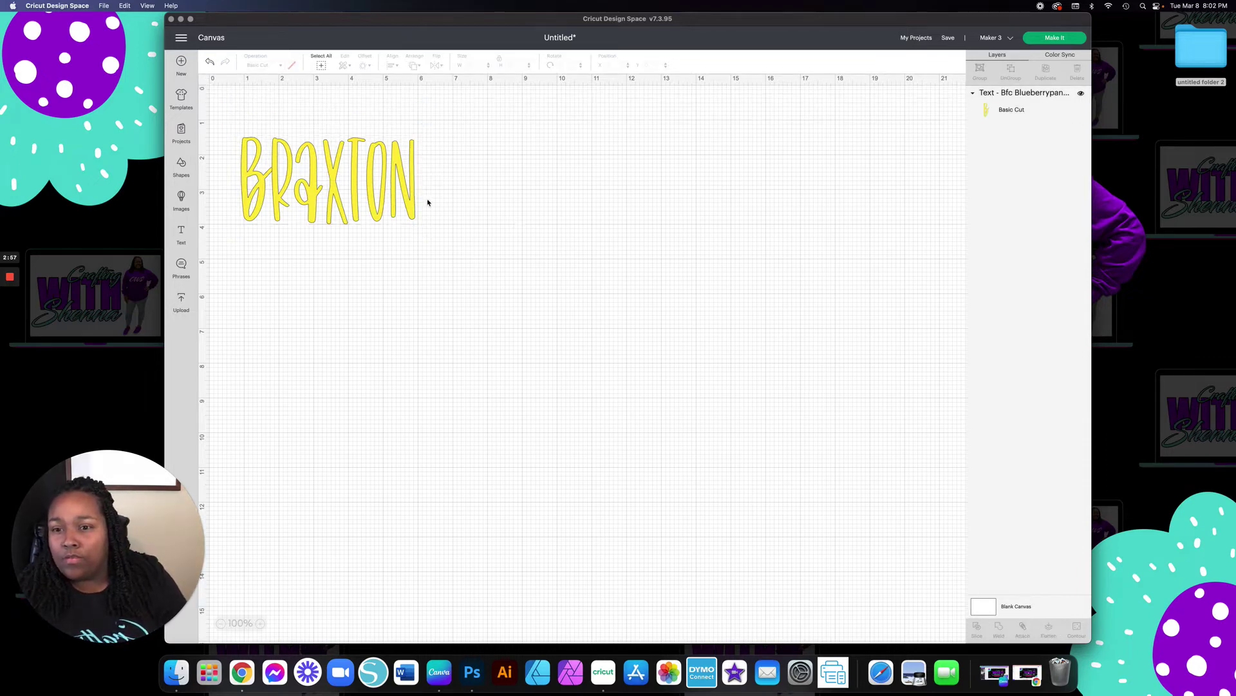
pyautogui.click(413, 202)
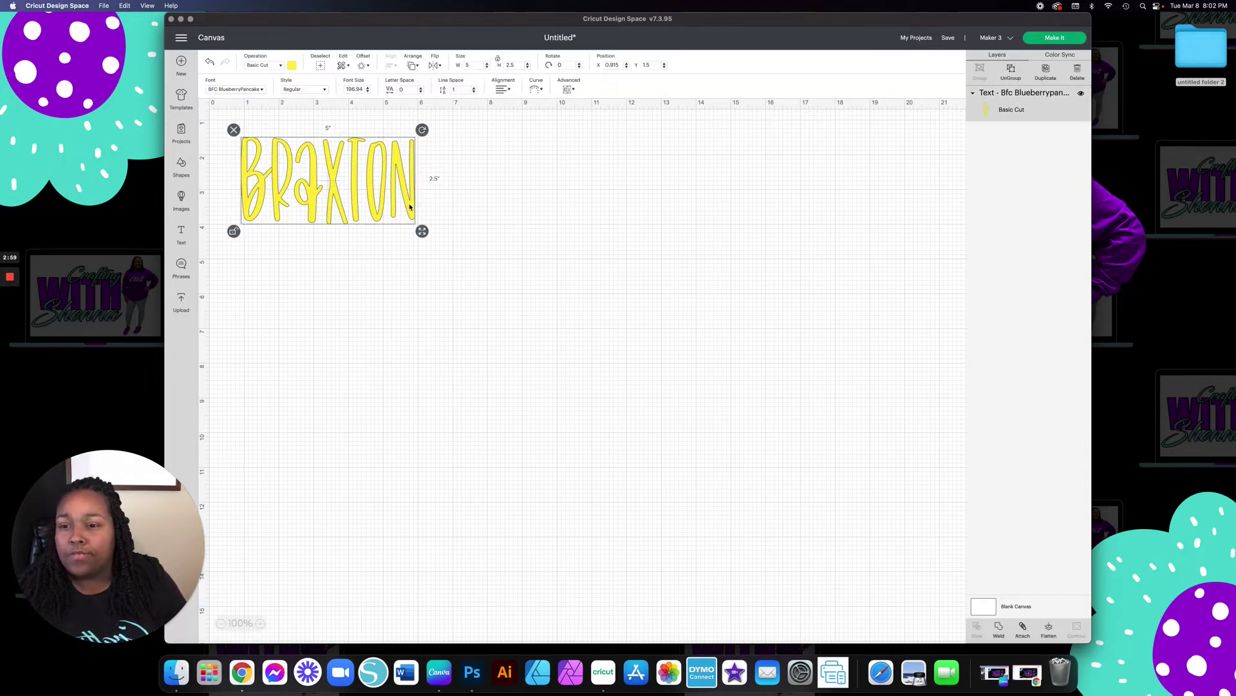
pyautogui.moveTo(425, 232); pyautogui.dragTo(425, 216)
pyautogui.click(462, 197)
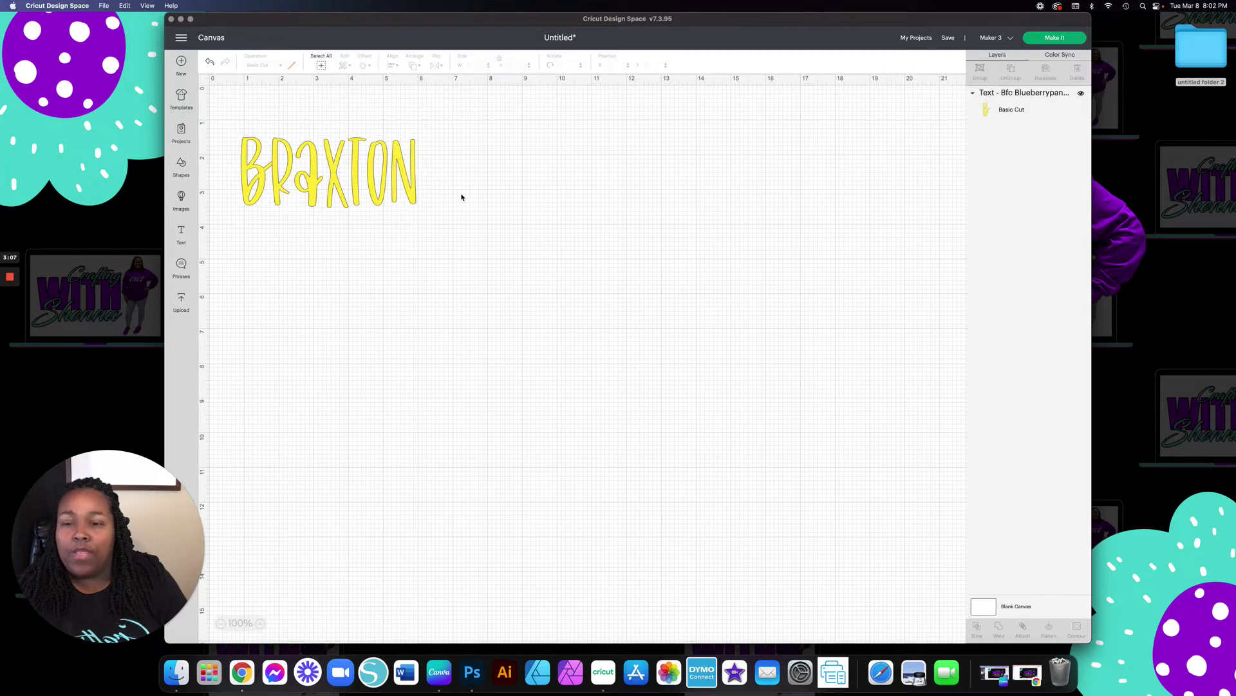
pyautogui.click(403, 189)
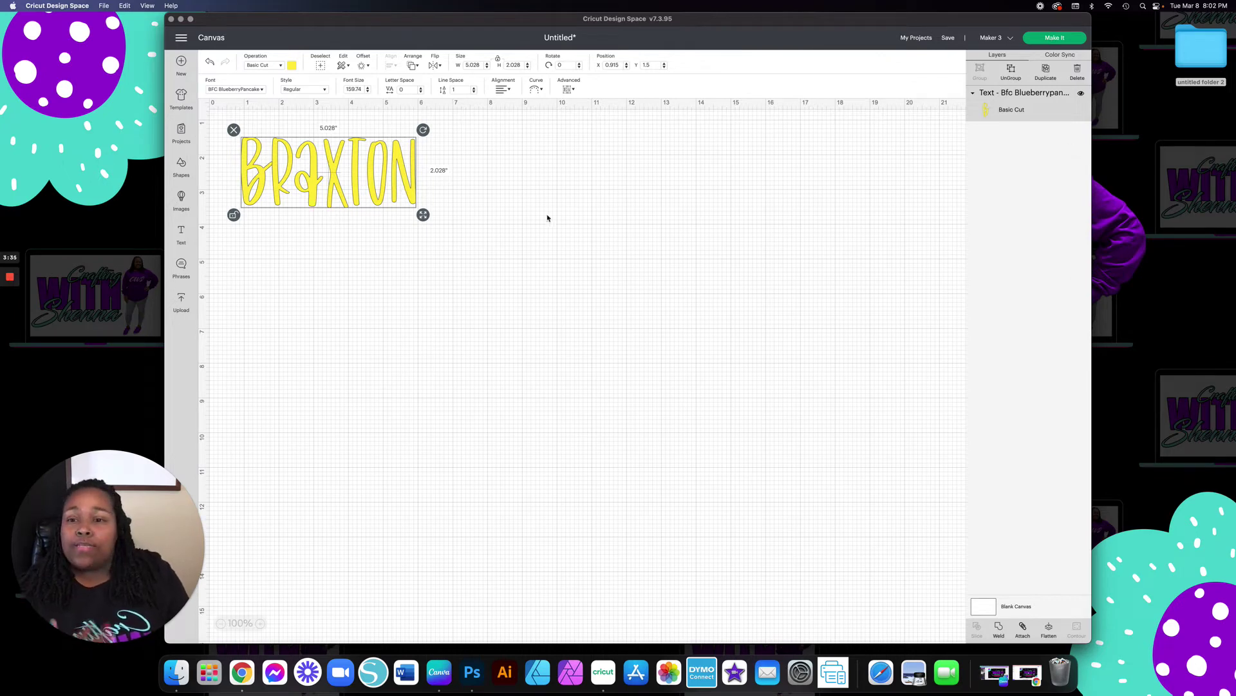
# - Reselect BRAXTON and send it to the Prepare screen with Make It
pyautogui.click(449, 215)
pyautogui.click(394, 198)
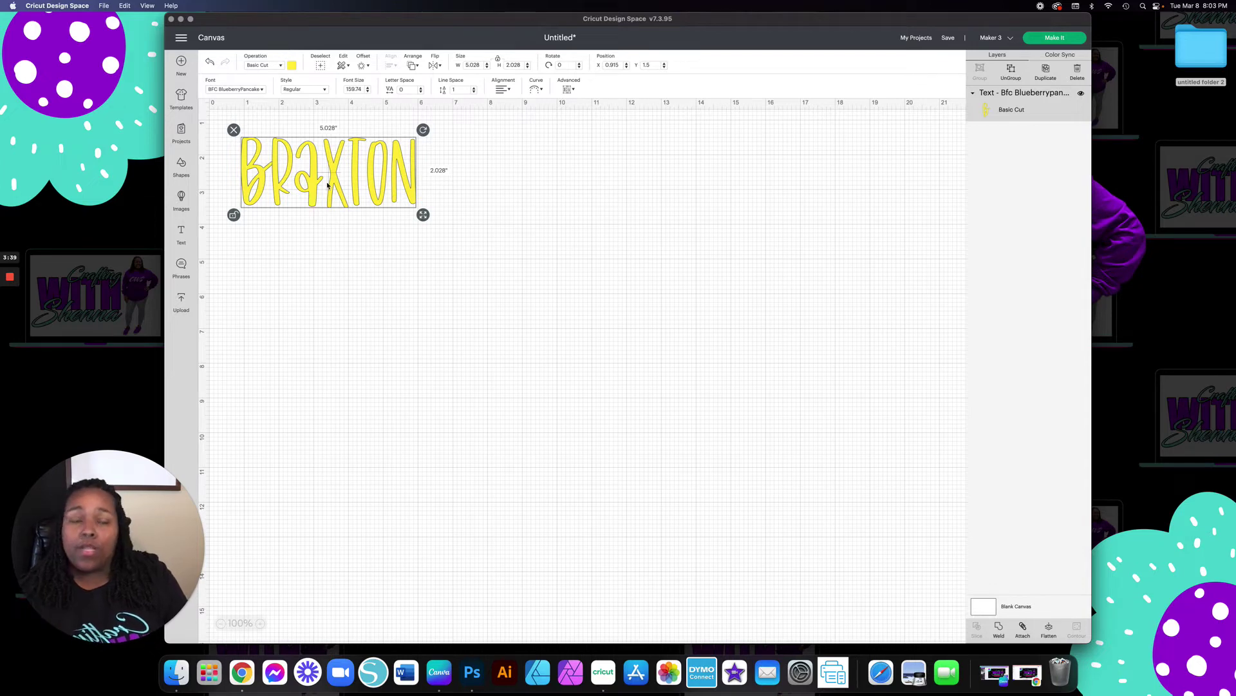
pyautogui.click(1069, 40)
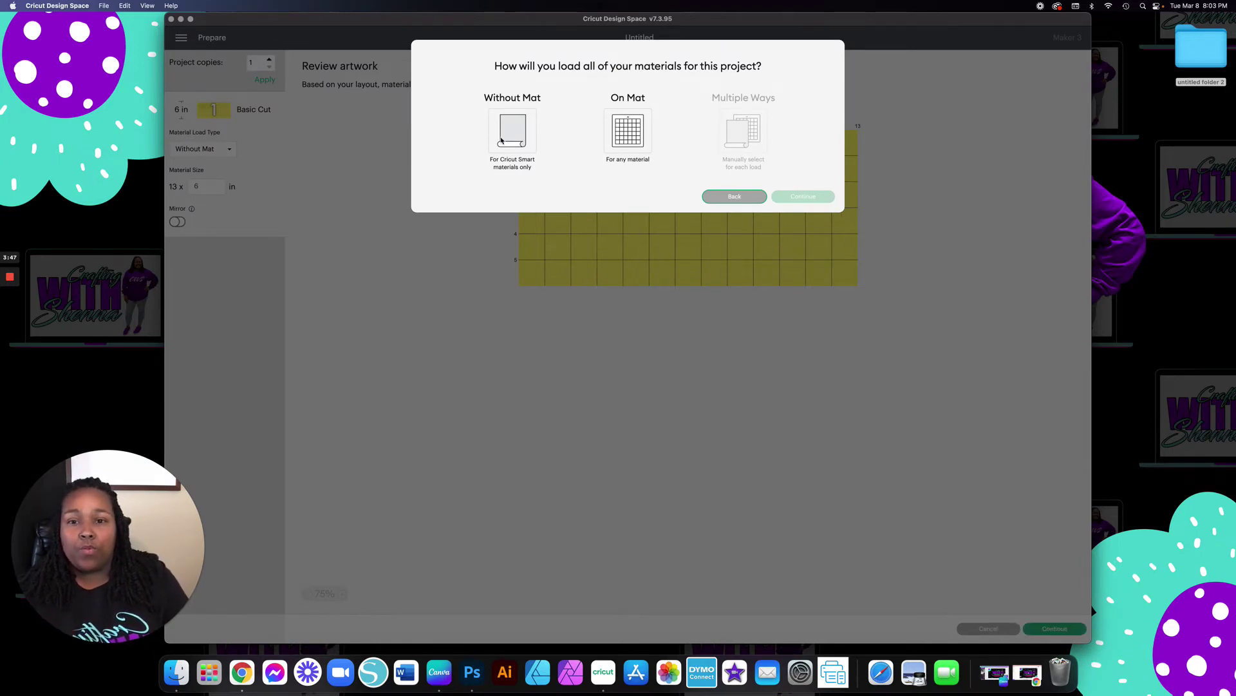
# - Choose On Mat loading and continue past the 12x12 mat preview to the Make screen
pyautogui.click(645, 139)
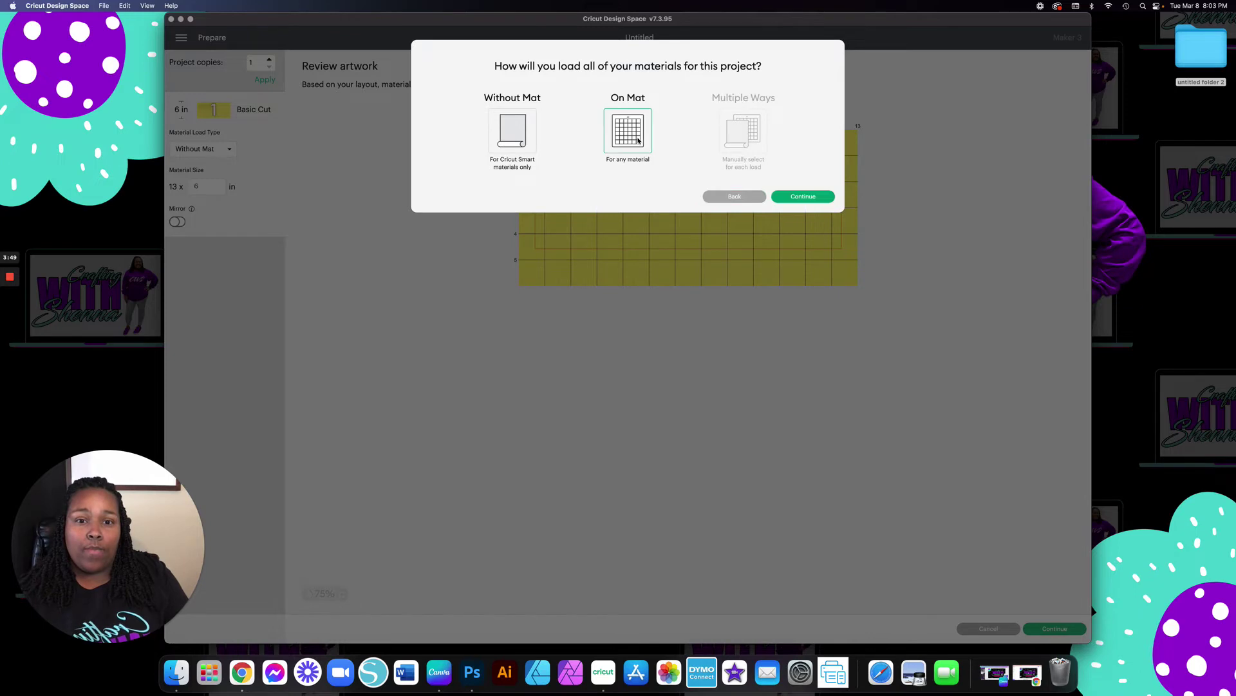
pyautogui.click(802, 197)
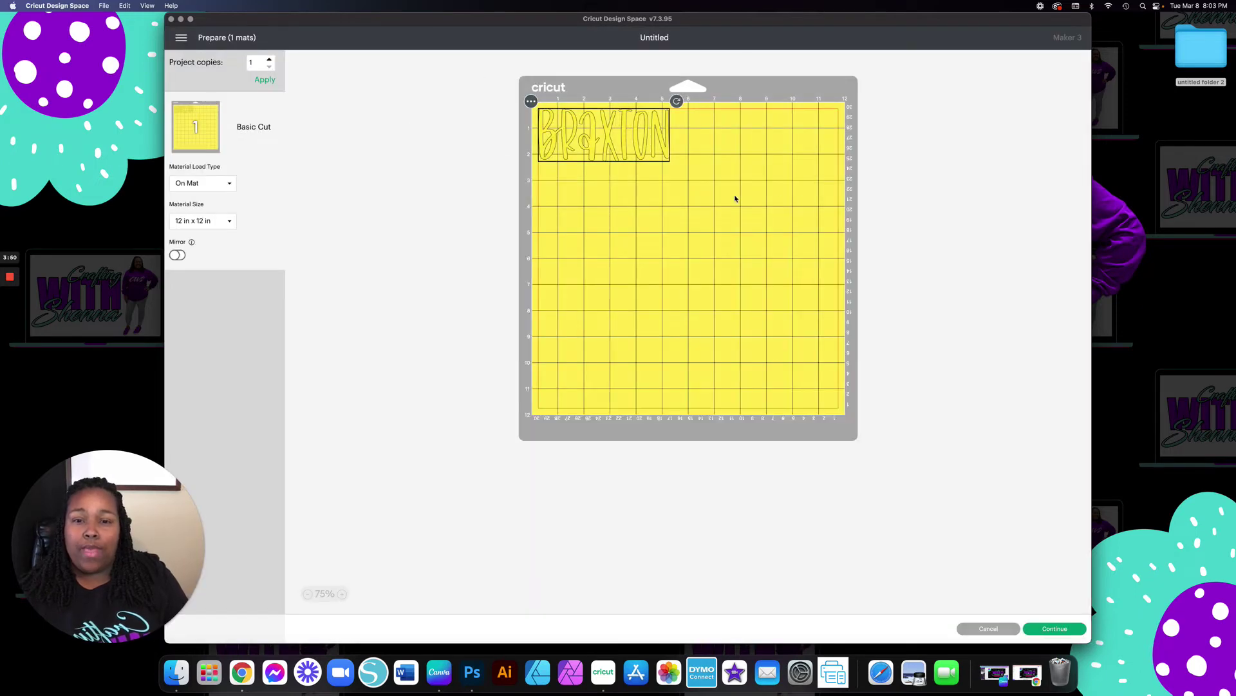
pyautogui.click(1068, 630)
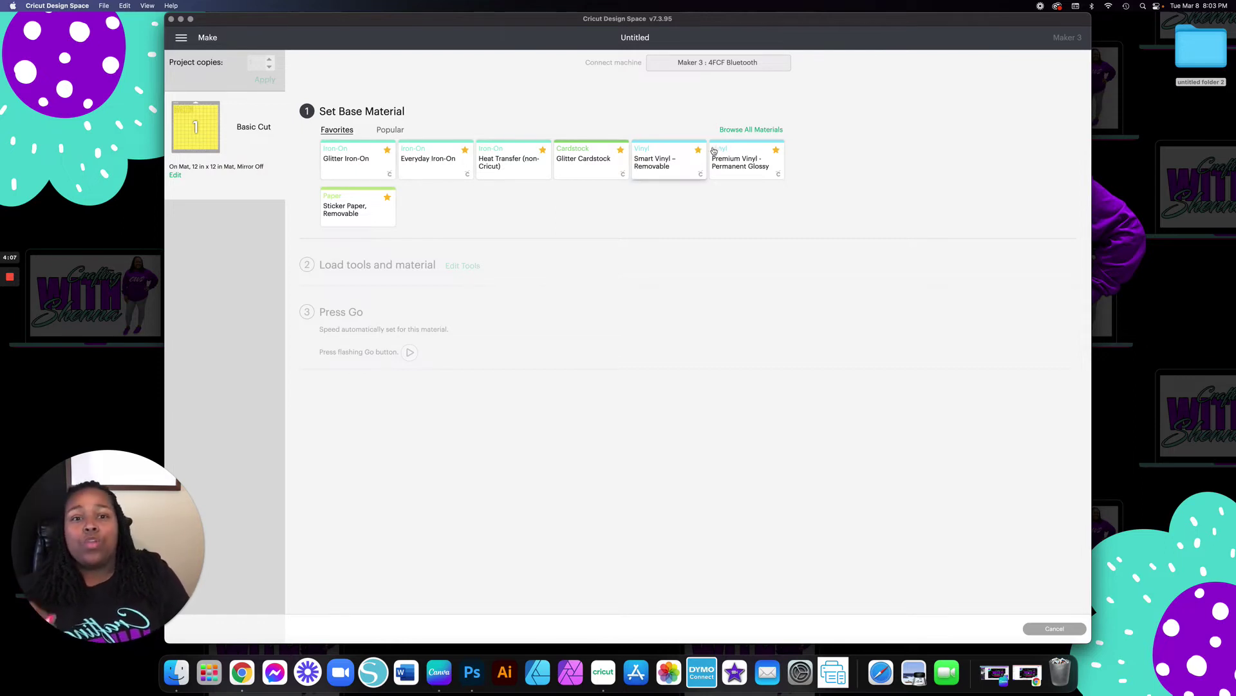
# - Browse all materials, filter to Vinyl, and set Premium Vinyl - Permanent Glossy as base material
pyautogui.click(743, 132)
pyautogui.scroll(-1, 652, 374)
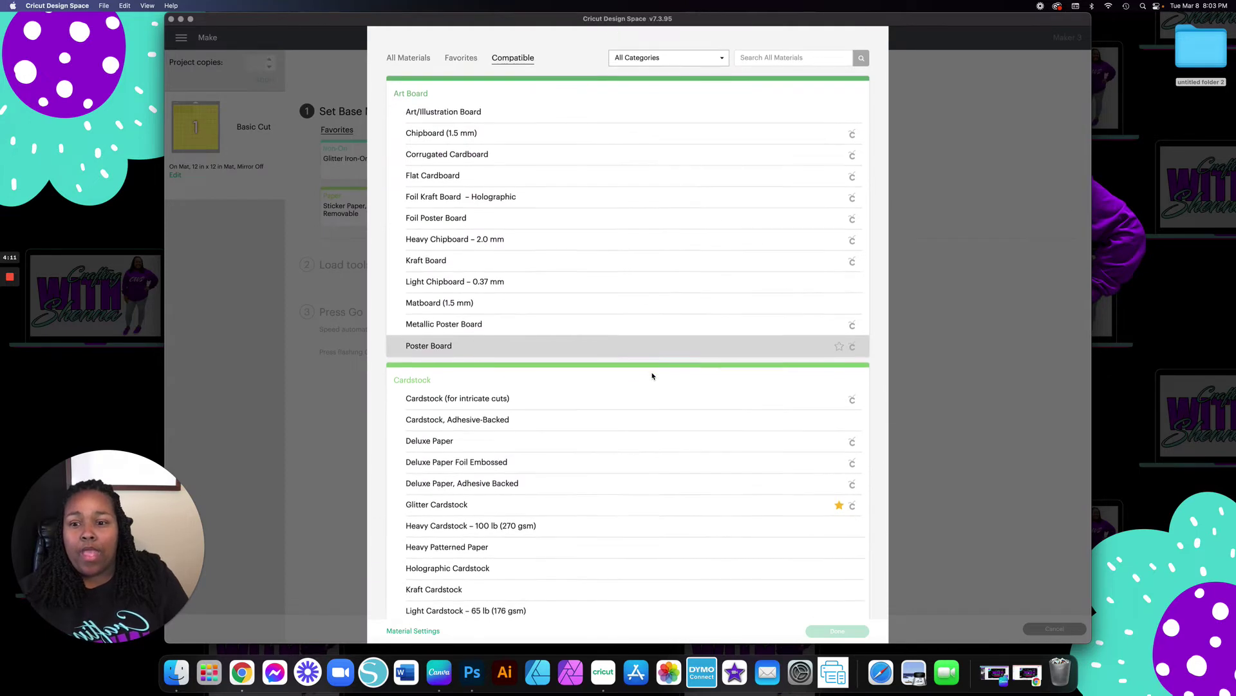
pyautogui.scroll(1, 655, 373)
pyautogui.click(707, 94)
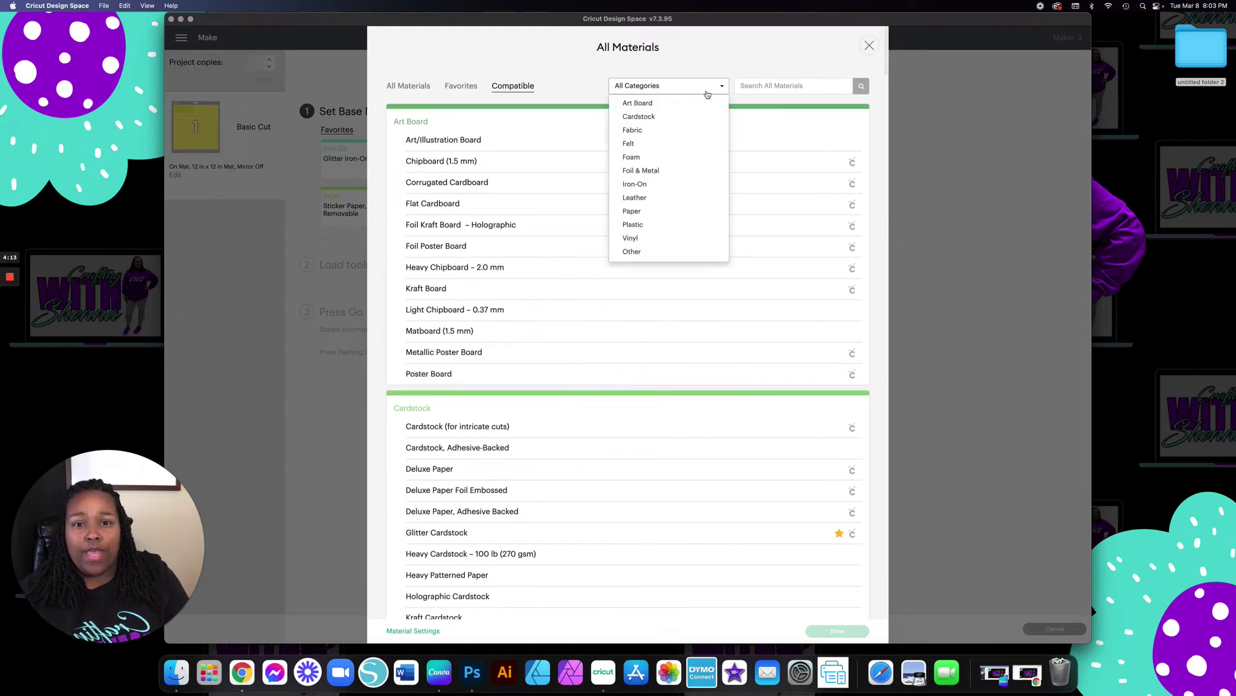
pyautogui.click(661, 242)
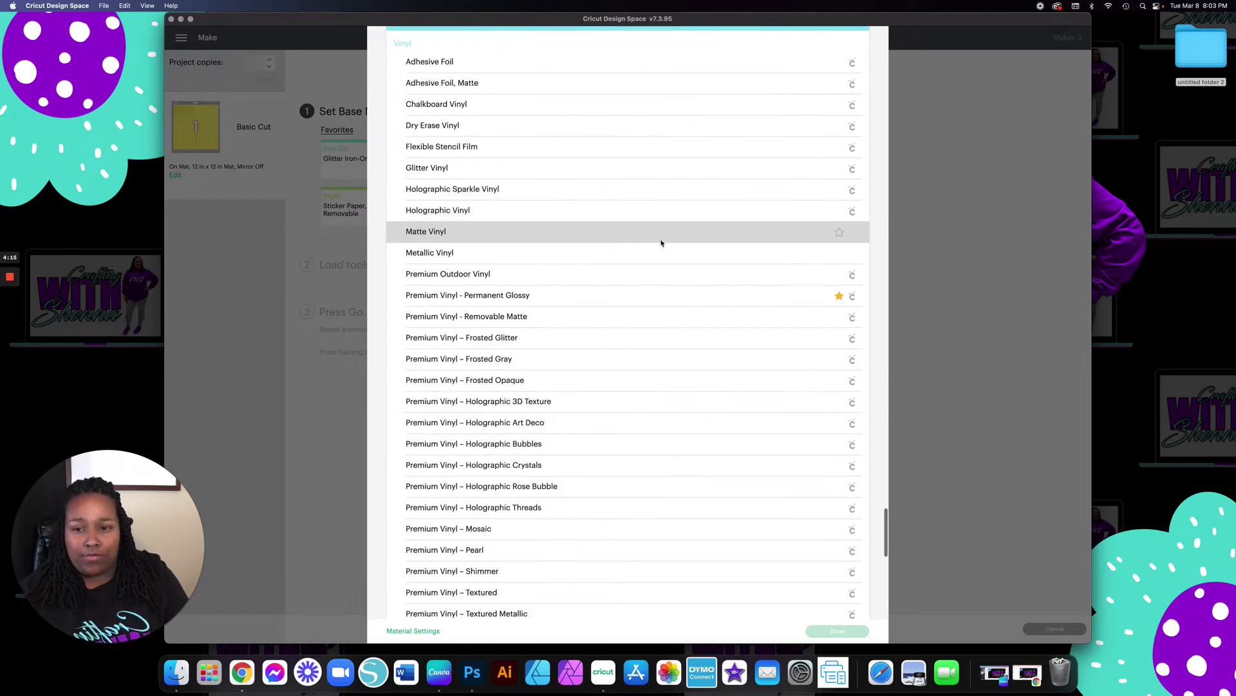
pyautogui.scroll(-1, 627, 318)
pyautogui.scroll(-3, 627, 320)
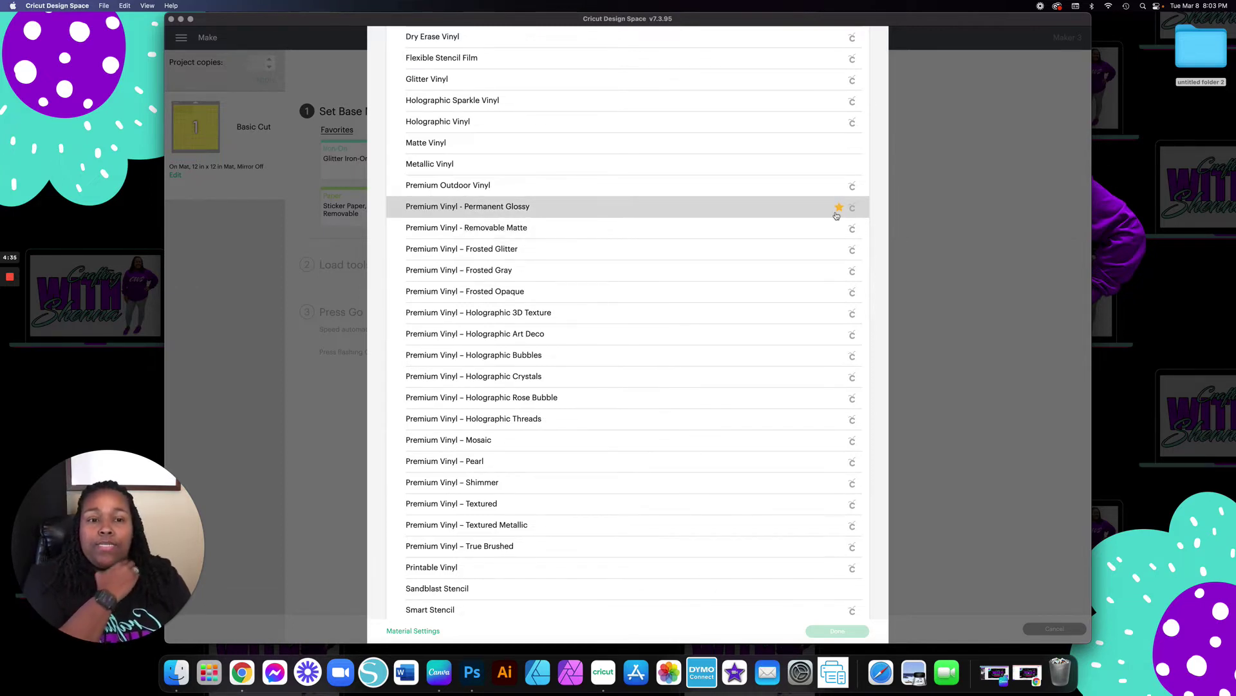
pyautogui.click(791, 207)
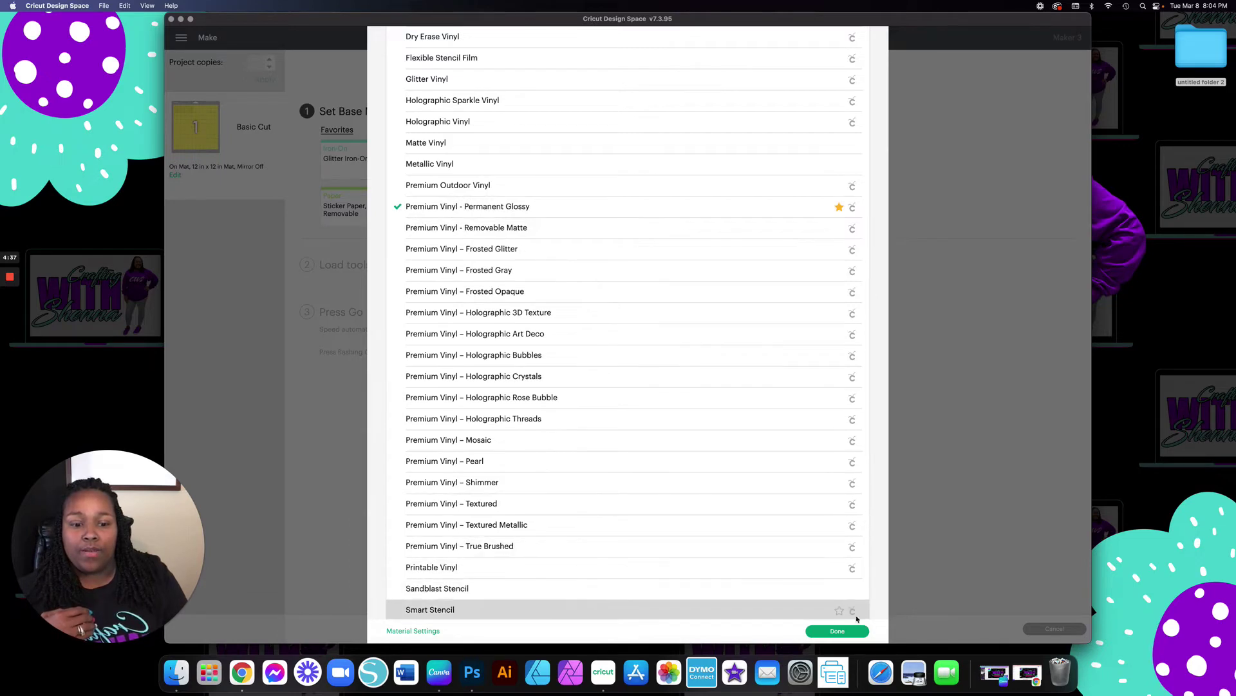
pyautogui.click(837, 631)
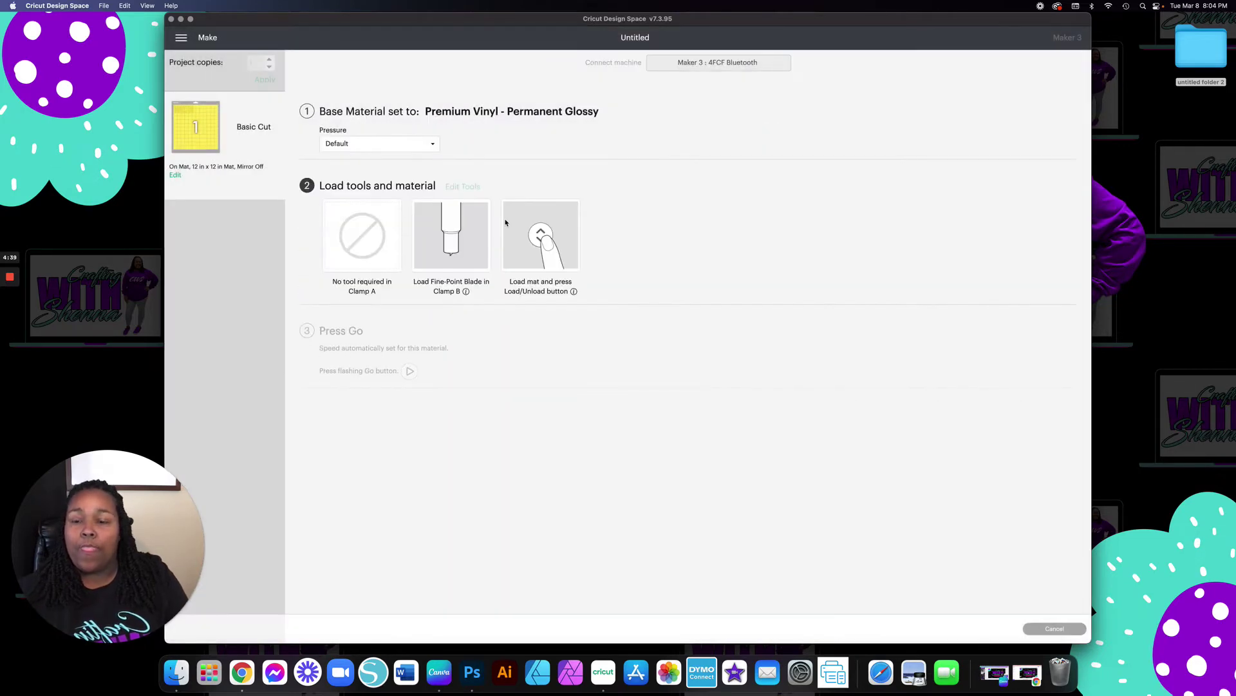
# - Change the cut pressure from Default to More
pyautogui.click(434, 150)
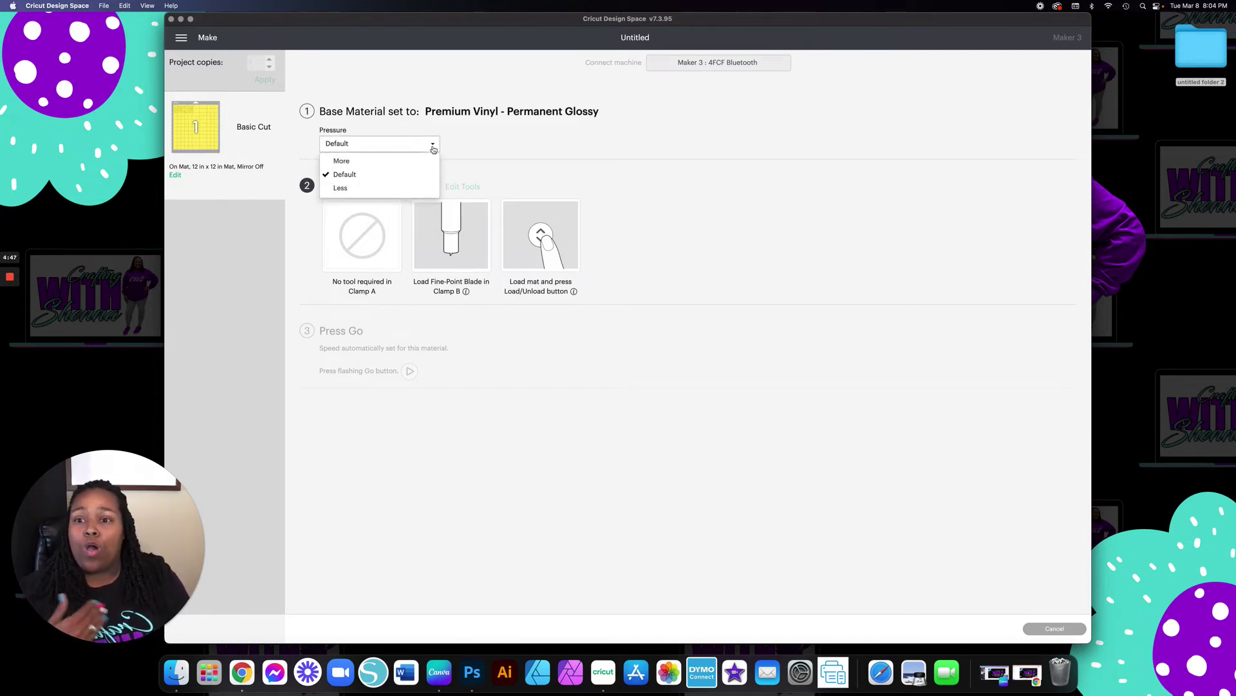
pyautogui.click(402, 162)
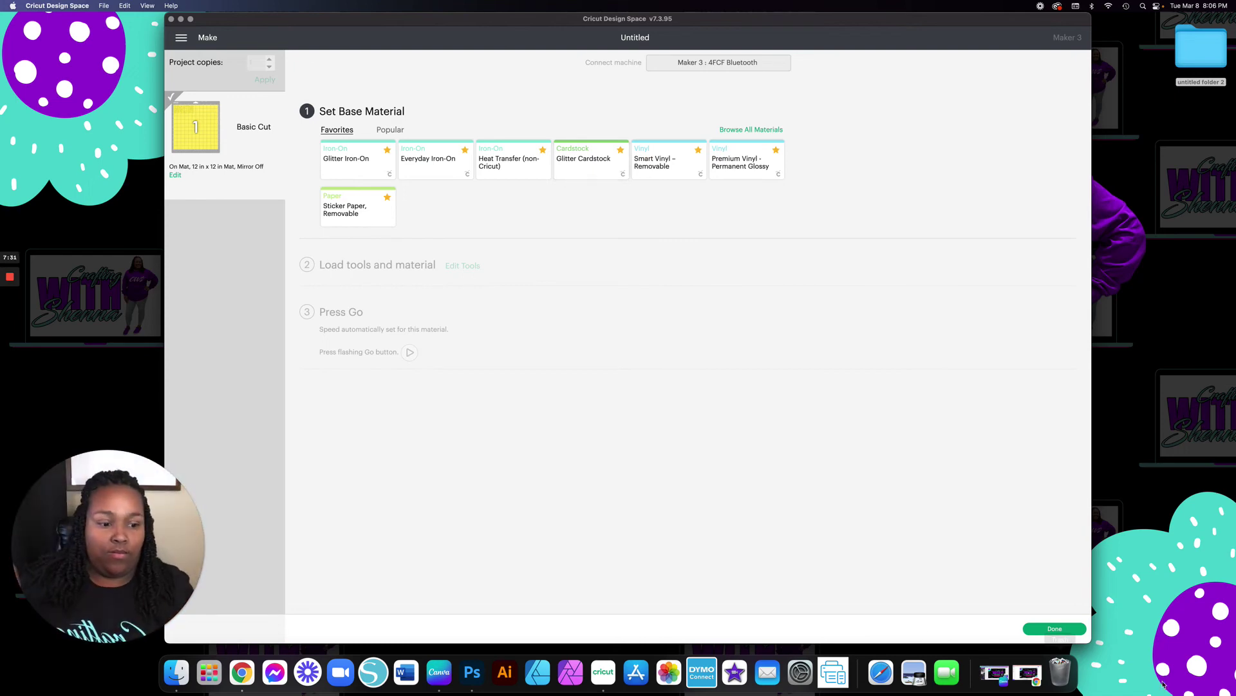
# - Leave the Make screen with Done and return to the BRAXTON canvas
pyautogui.click(1057, 633)
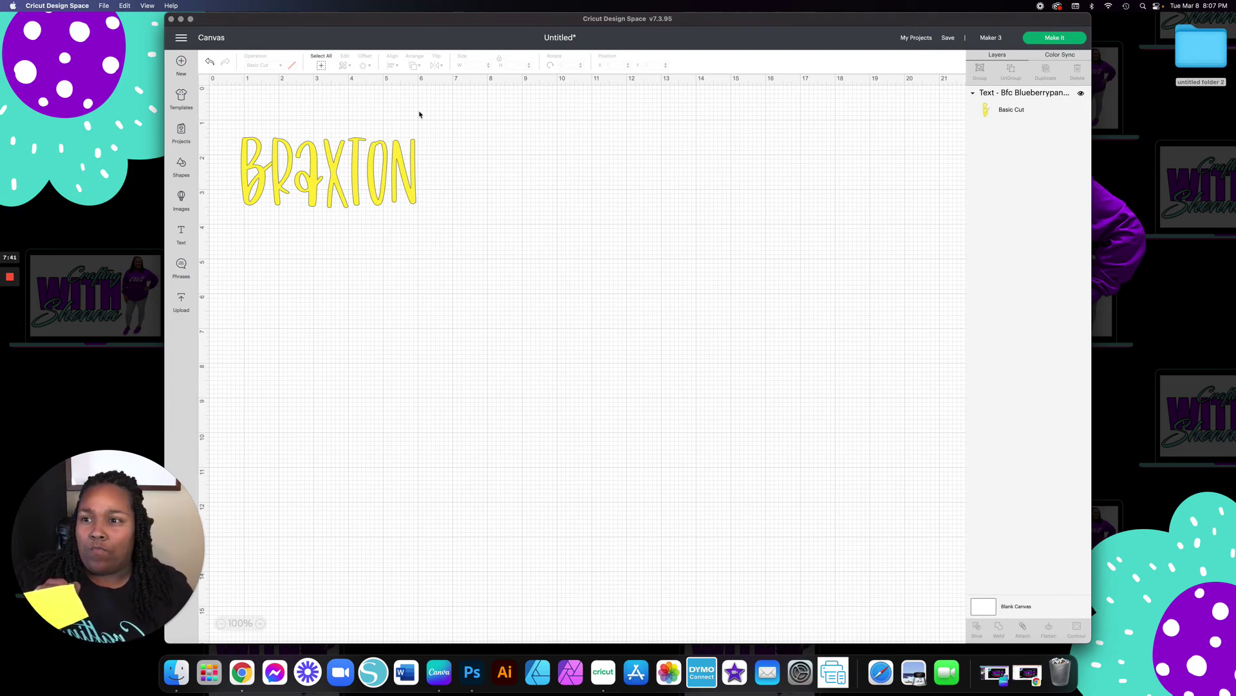
pyautogui.click(182, 20)
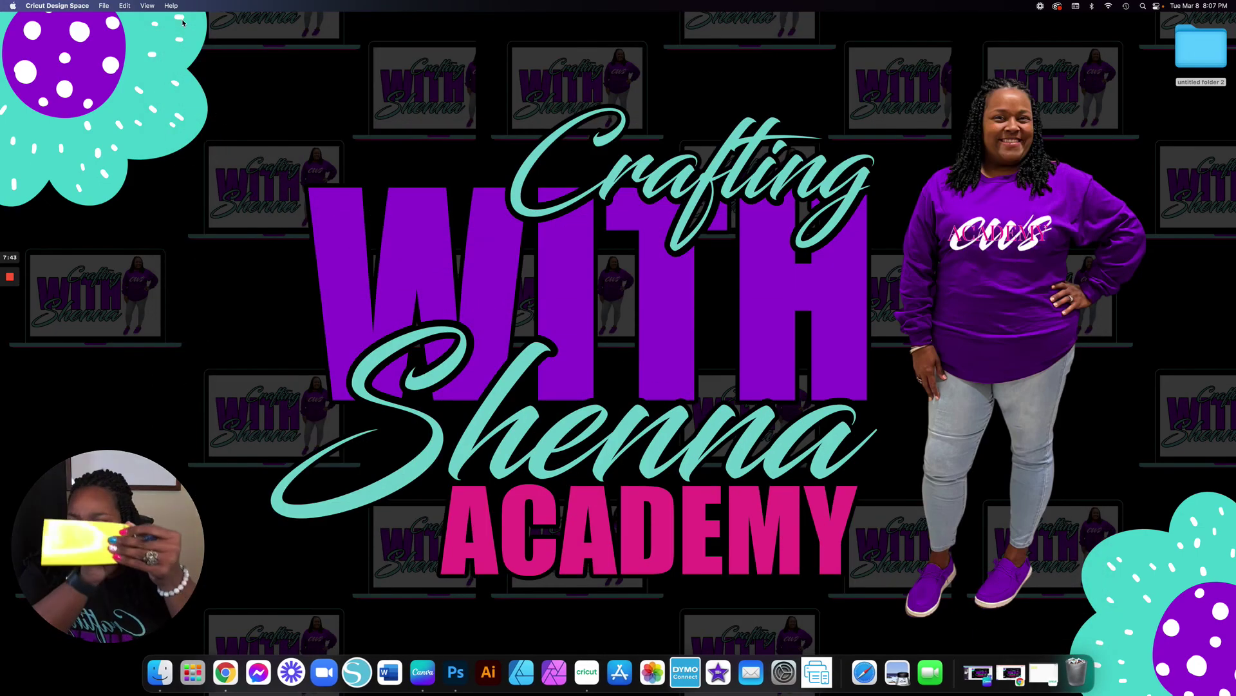